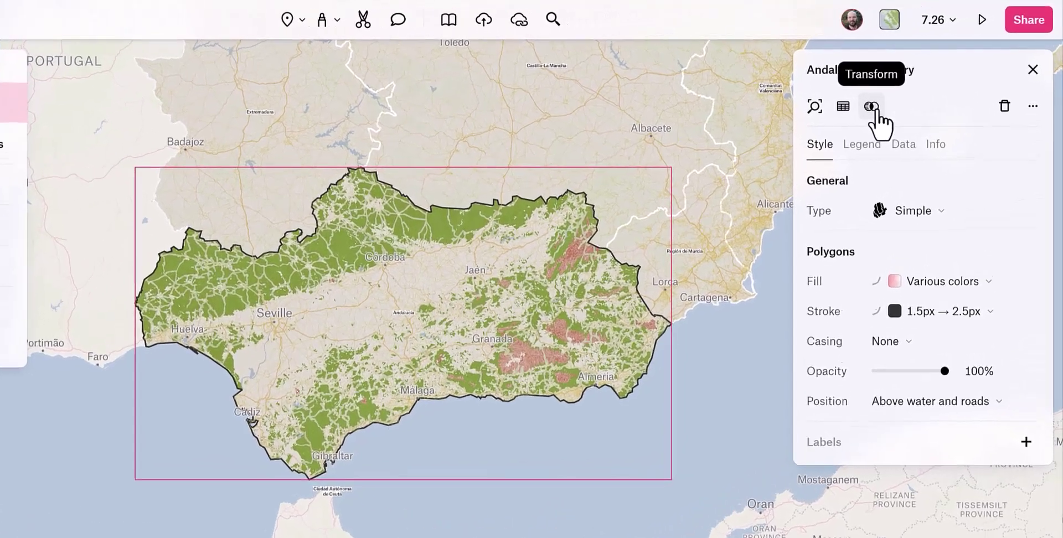
Preview the boundary layer's transform operations, such as Buffer and Bounds, without applying any
{"action": "left_click", "coordinate": [905, 89]}
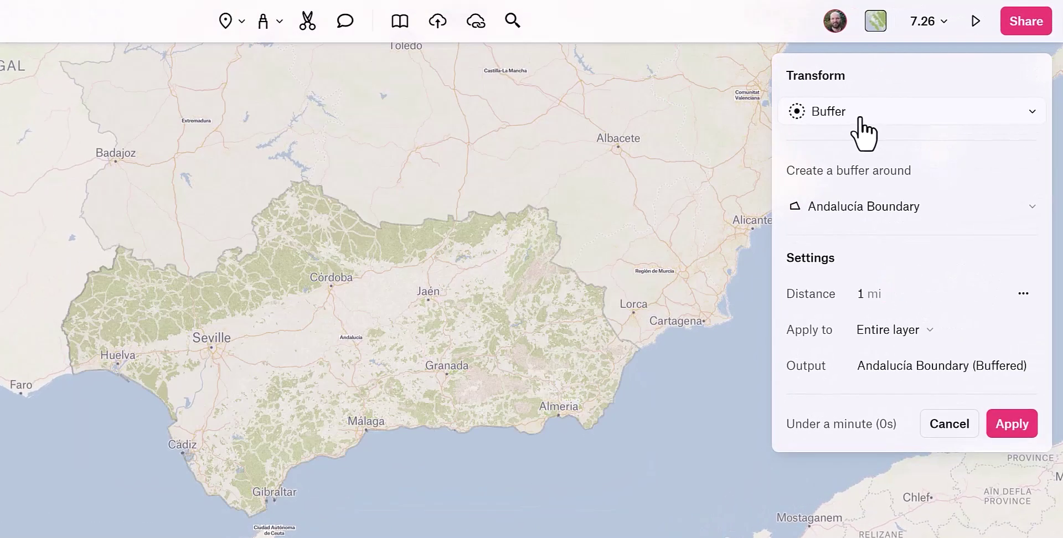
{"action": "left_click", "coordinate": [931, 117]}
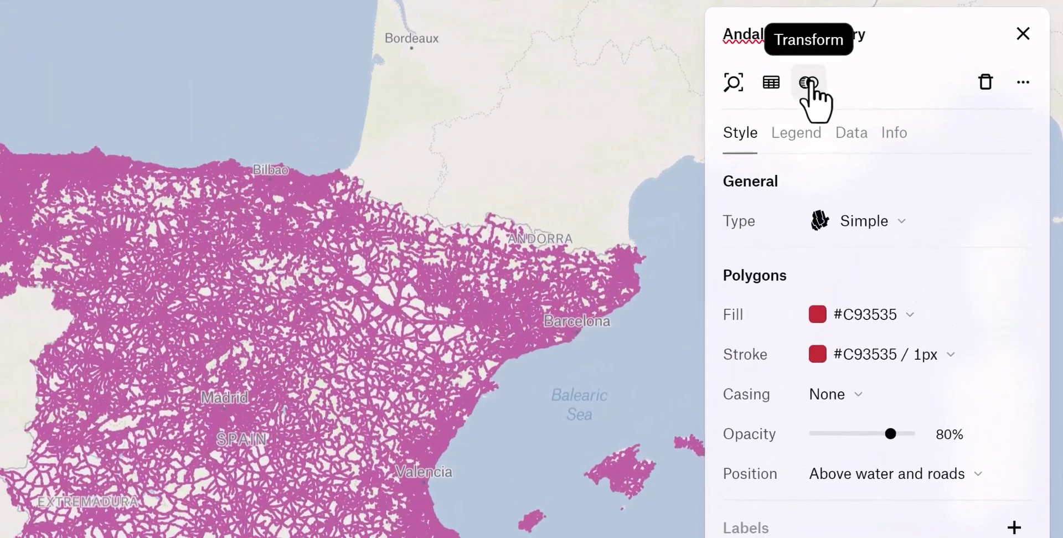
{"action": "left_click", "coordinate": [807, 82]}
{"action": "left_click", "coordinate": [807, 82]}
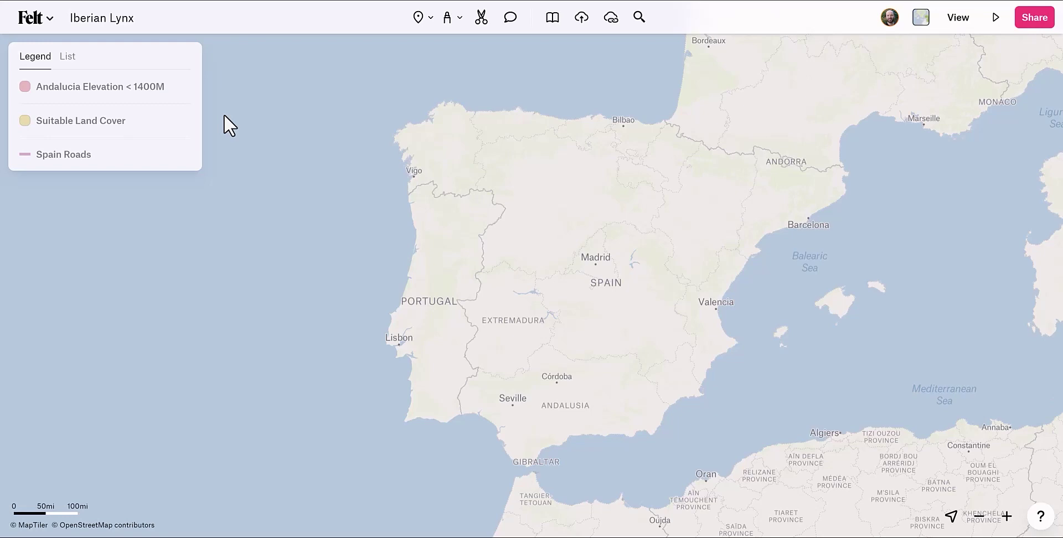
{"action": "mouse_move", "coordinate": [185, 87]}
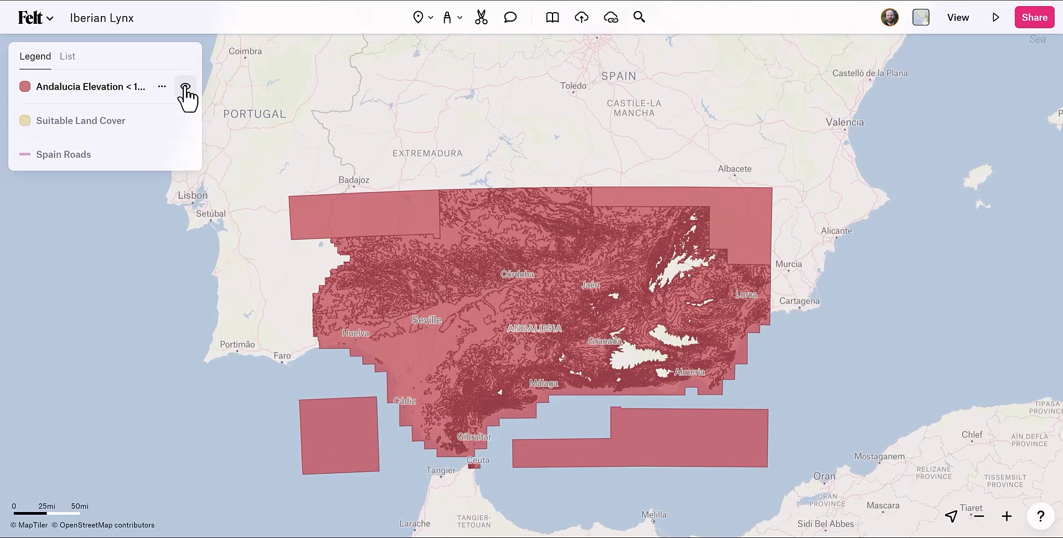
{"action": "left_click", "coordinate": [186, 89]}
{"action": "left_click", "coordinate": [185, 121]}
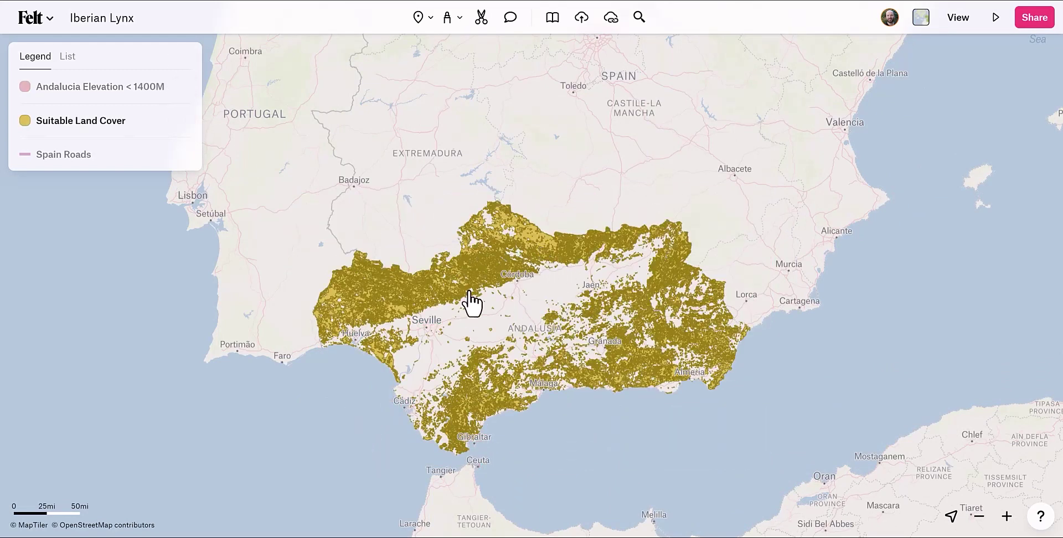
{"action": "left_click", "coordinate": [185, 124]}
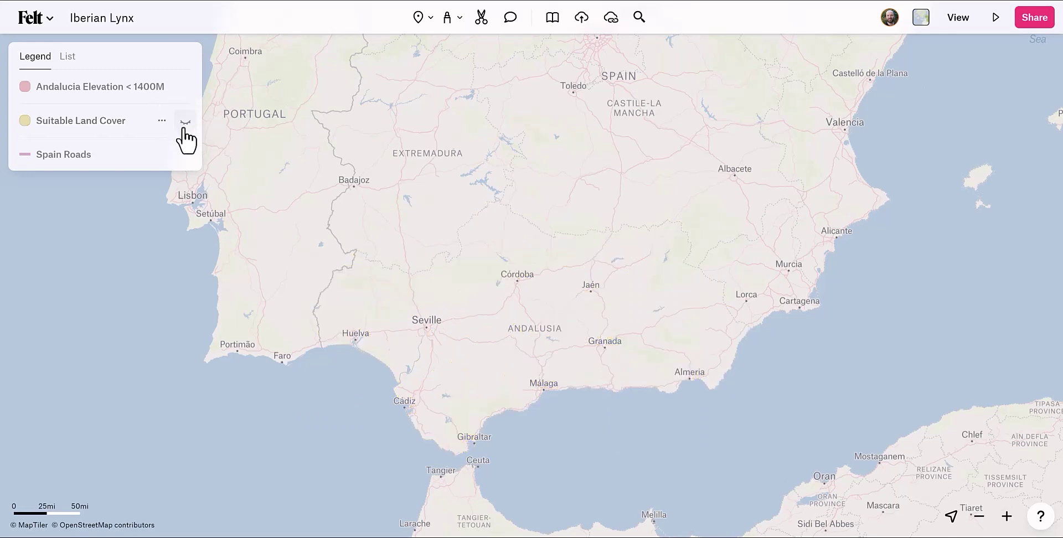
{"action": "left_click", "coordinate": [185, 155]}
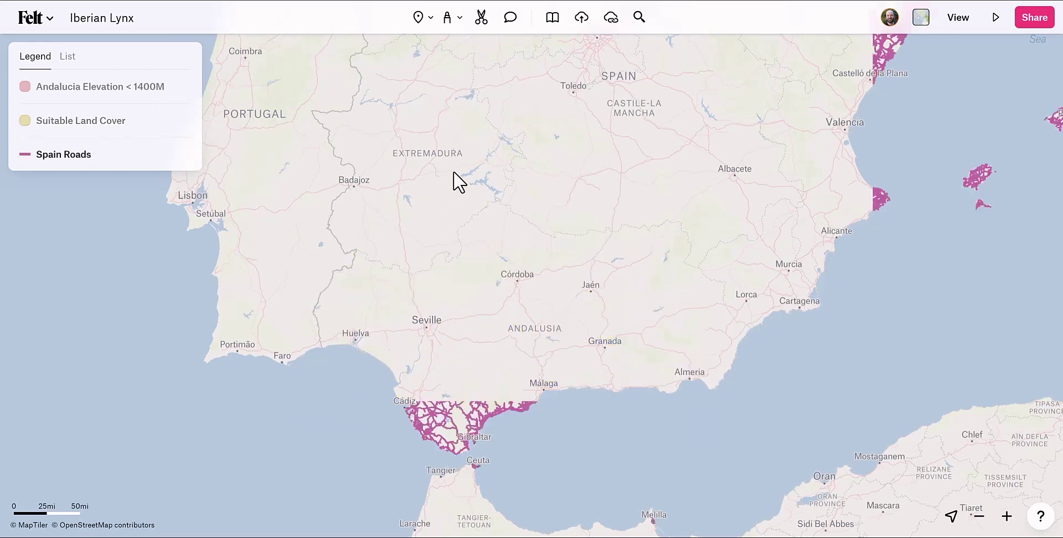
{"action": "scroll", "coordinate": [454, 177], "scroll_direction": "down", "scroll_amount": 2}
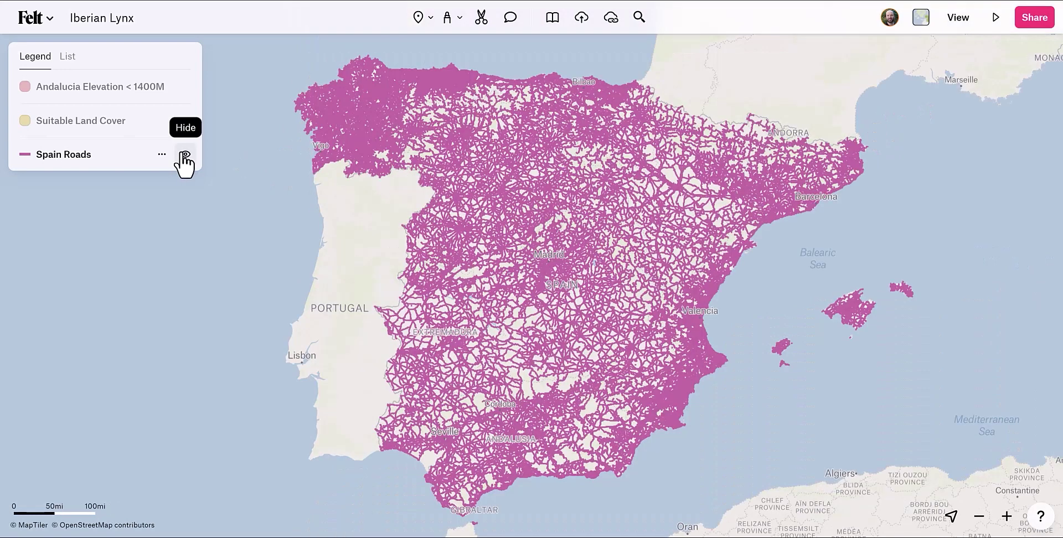
{"action": "left_click", "coordinate": [184, 156]}
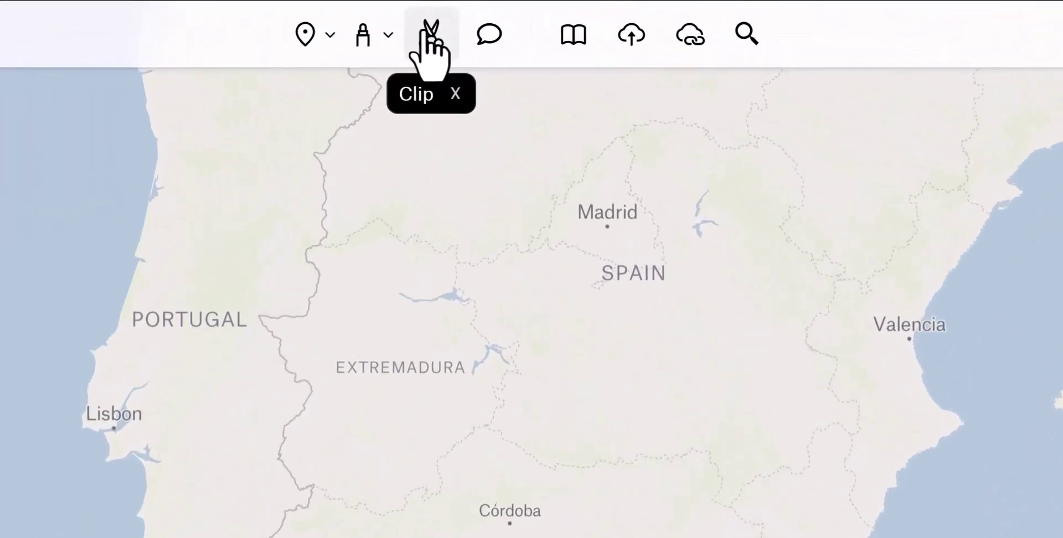
Clip the Andalusia region from the base map and select the Andalucía element in the List
{"action": "left_click", "coordinate": [480, 18]}
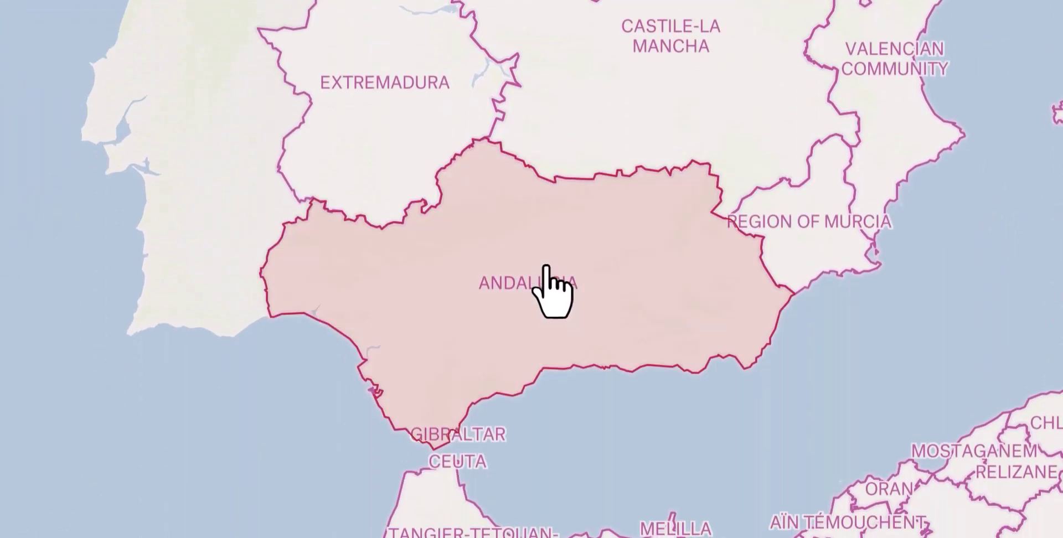
{"action": "left_click", "coordinate": [555, 319]}
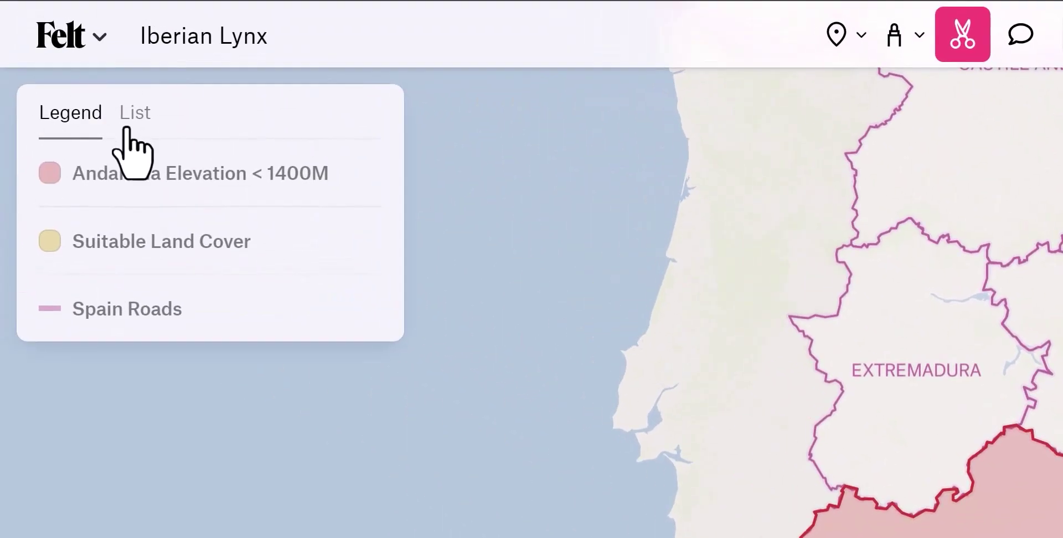
{"action": "left_click", "coordinate": [133, 113]}
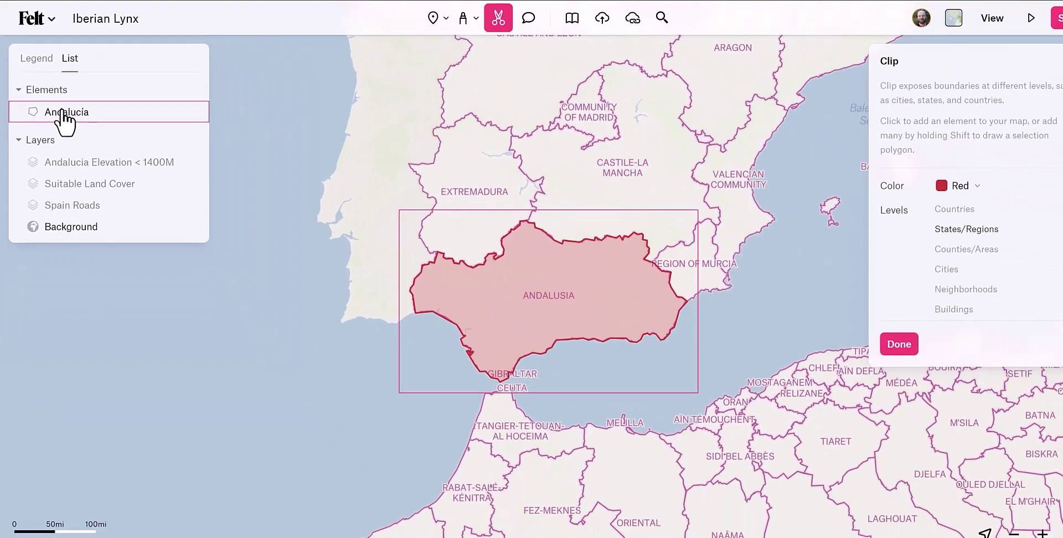
{"action": "left_click", "coordinate": [64, 114]}
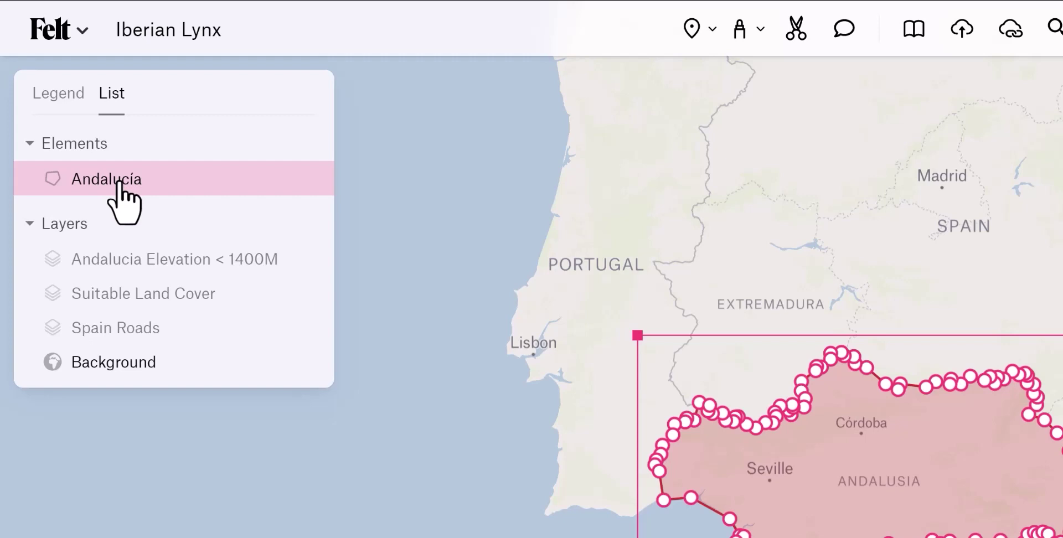
Convert the Andalucía element into its own layer named 'Andalucia Boundary'
{"action": "right_click", "coordinate": [160, 183]}
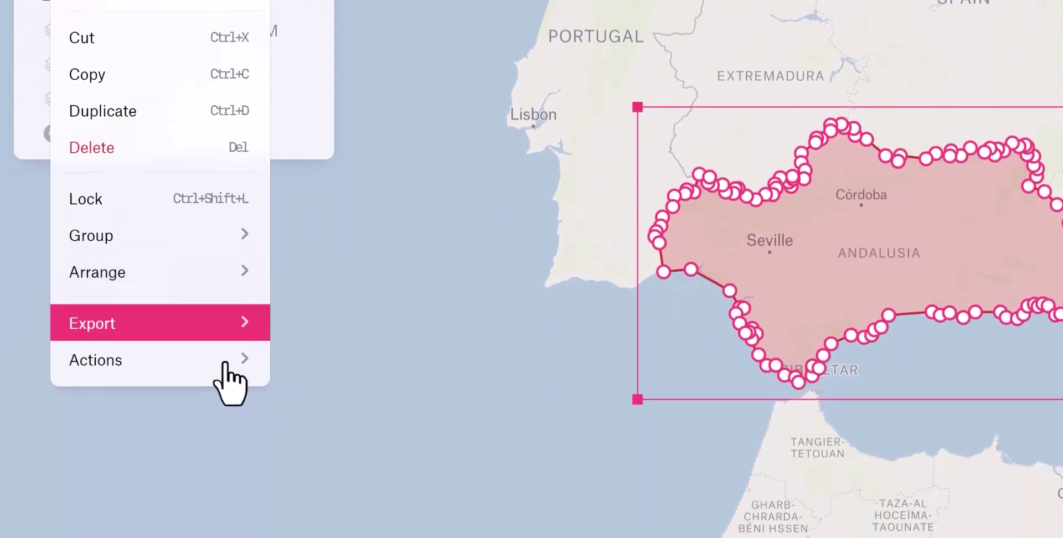
{"action": "mouse_move", "coordinate": [227, 510]}
{"action": "left_click", "coordinate": [393, 506]}
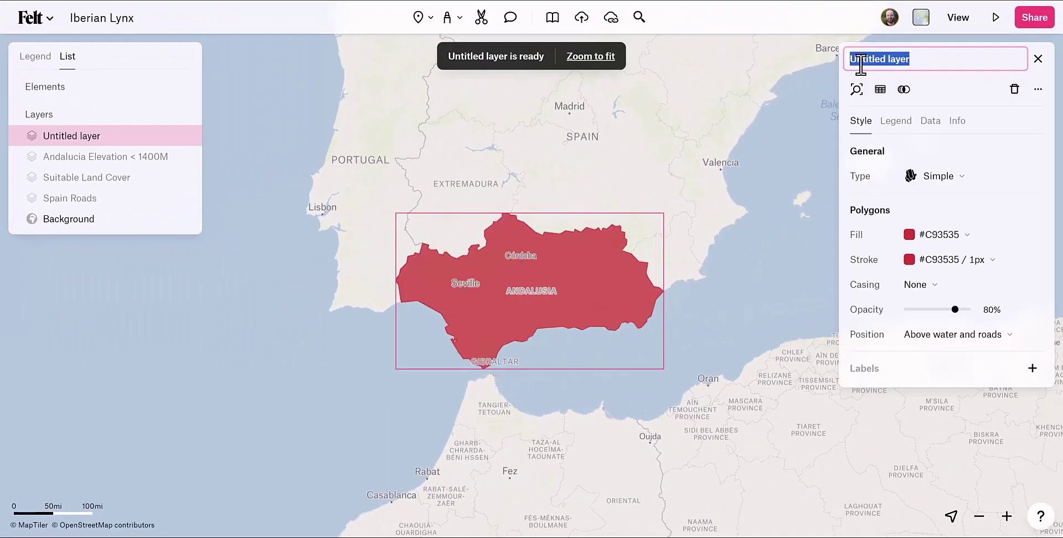
{"action": "type", "text": "Andalucia Boundary"}
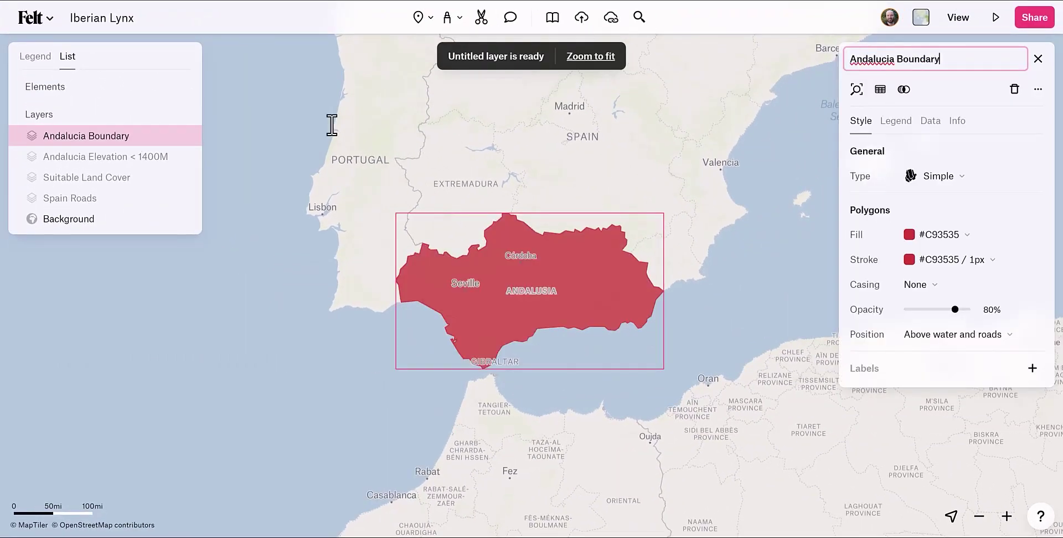
Commit the Andalucia Boundary name and show the Spain Roads network across Spain
{"action": "key", "text": "Return"}
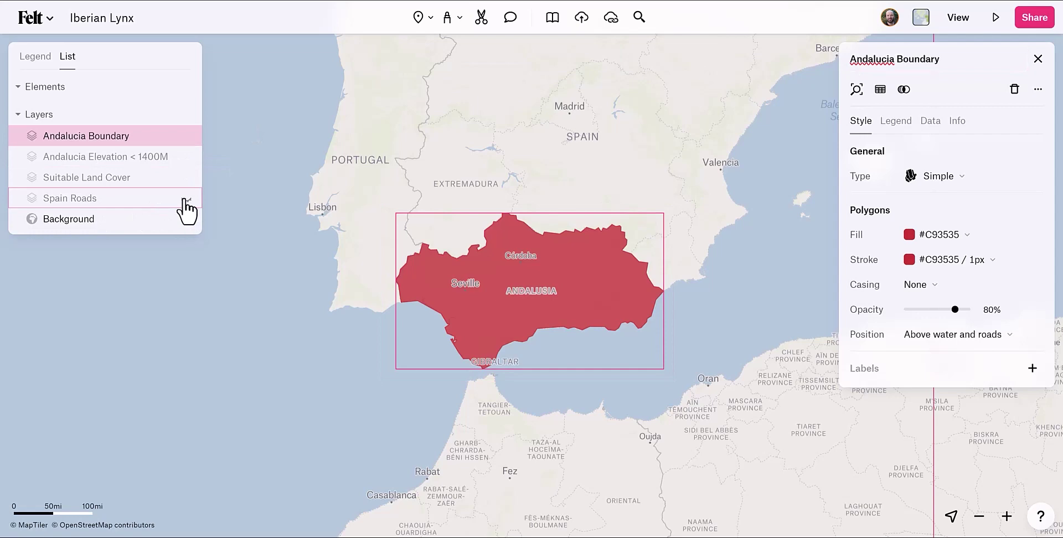
{"action": "left_click", "coordinate": [186, 200]}
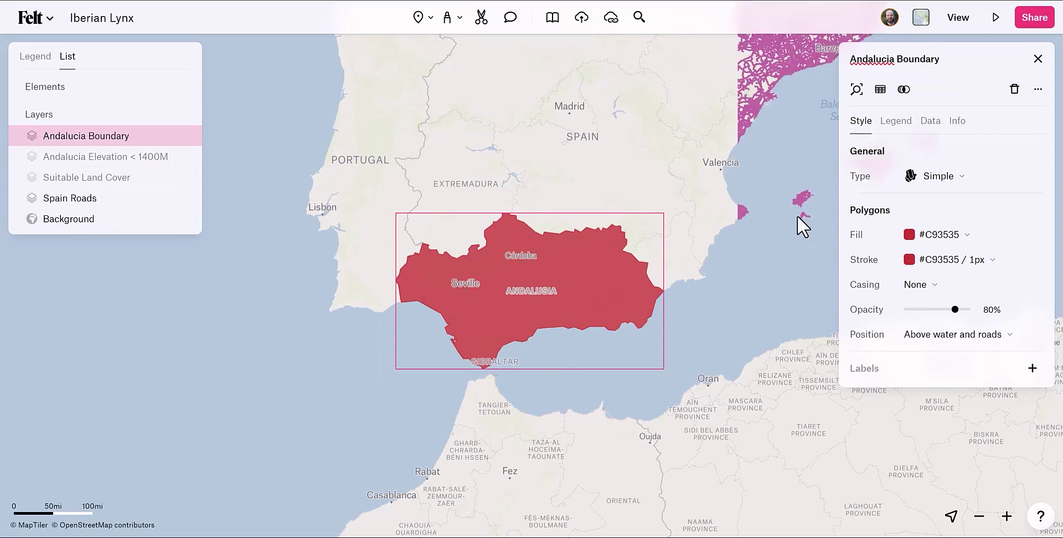
{"action": "scroll", "coordinate": [797, 215], "scroll_direction": "down", "scroll_amount": 1}
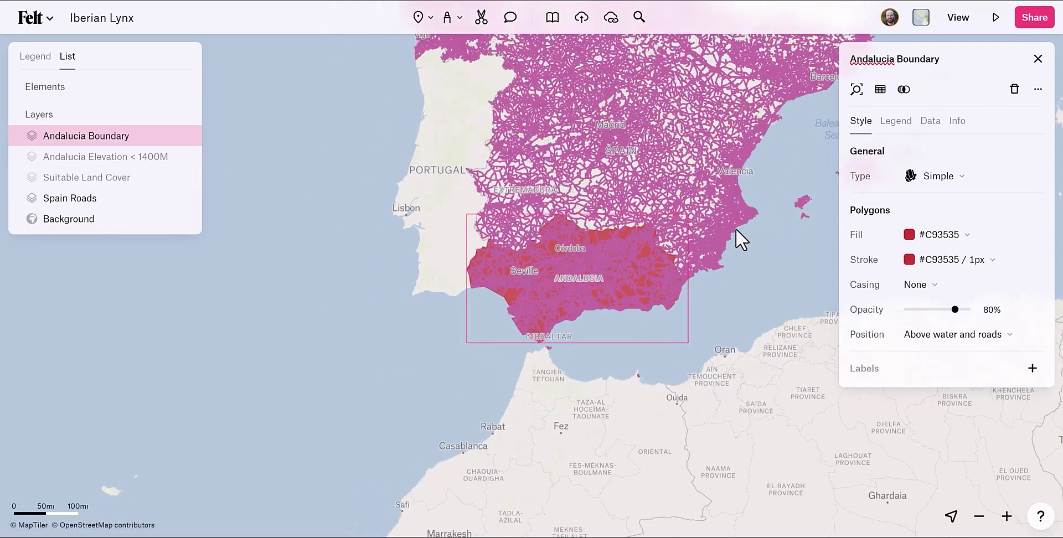
{"action": "left_click_drag", "start_coordinate": [735, 228], "coordinate": [717, 304]}
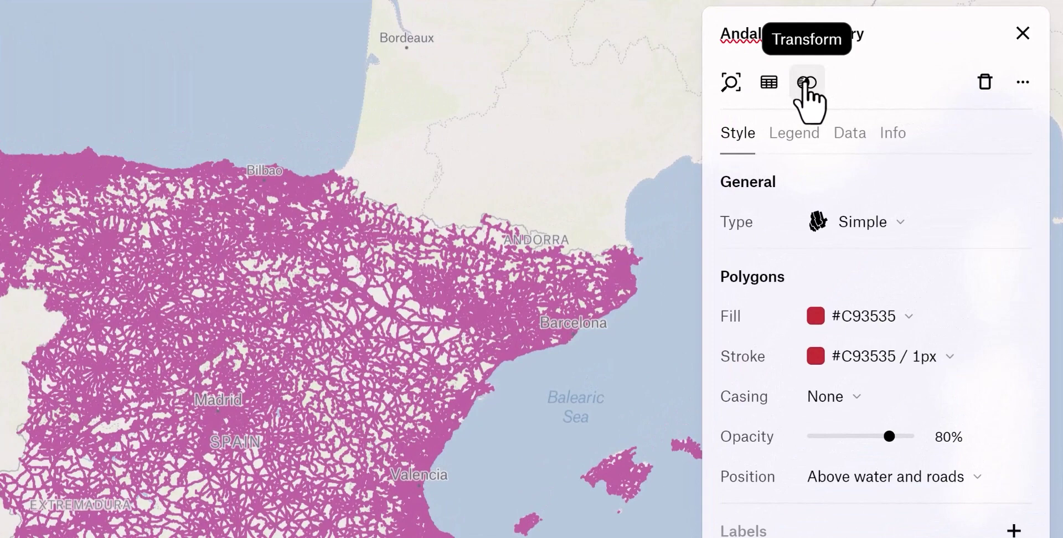
Set up a Clip of Spain Roads using Andalucia Boundary as the overlap layer
{"action": "left_click", "coordinate": [807, 83]}
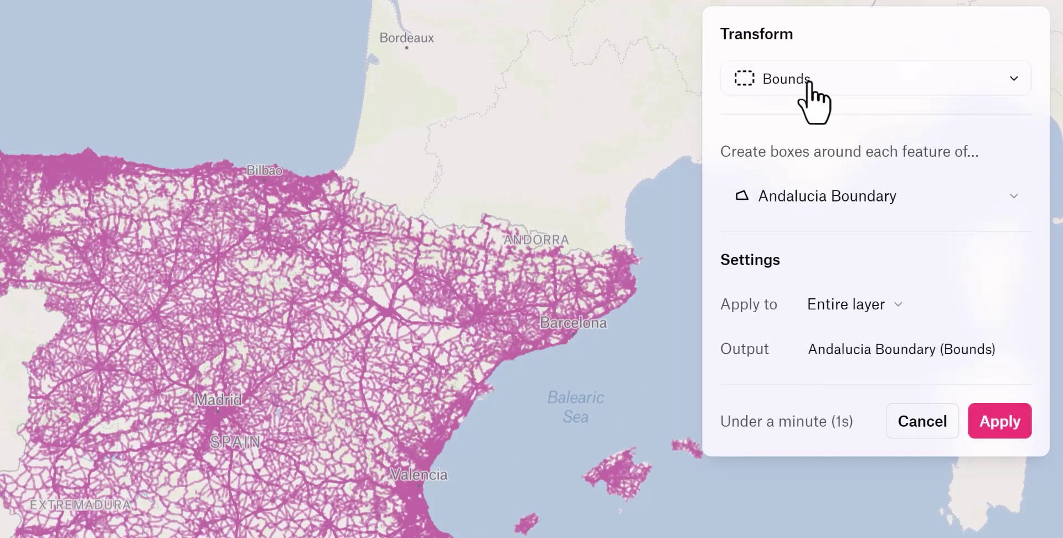
{"action": "left_click", "coordinate": [807, 83]}
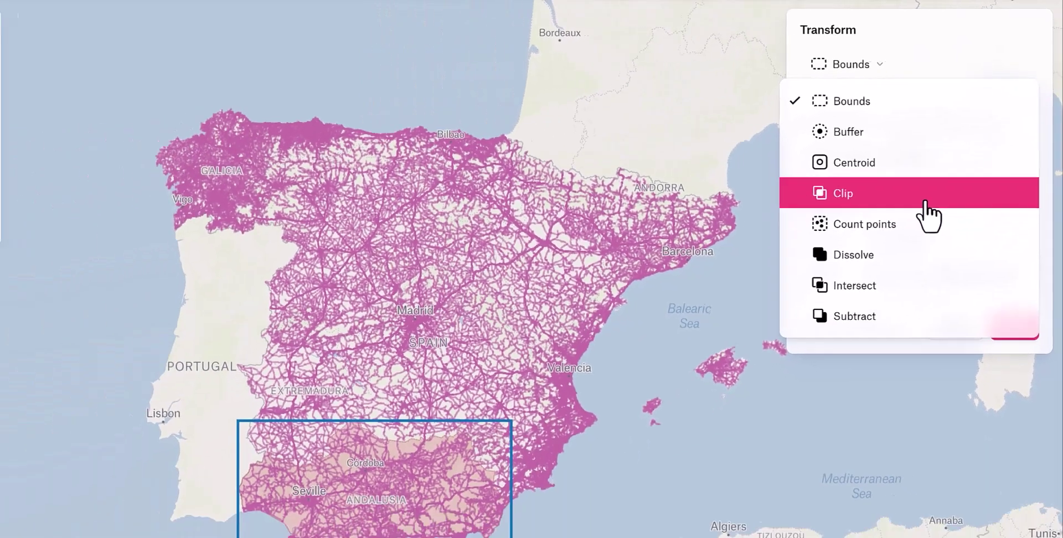
{"action": "left_click", "coordinate": [778, 247]}
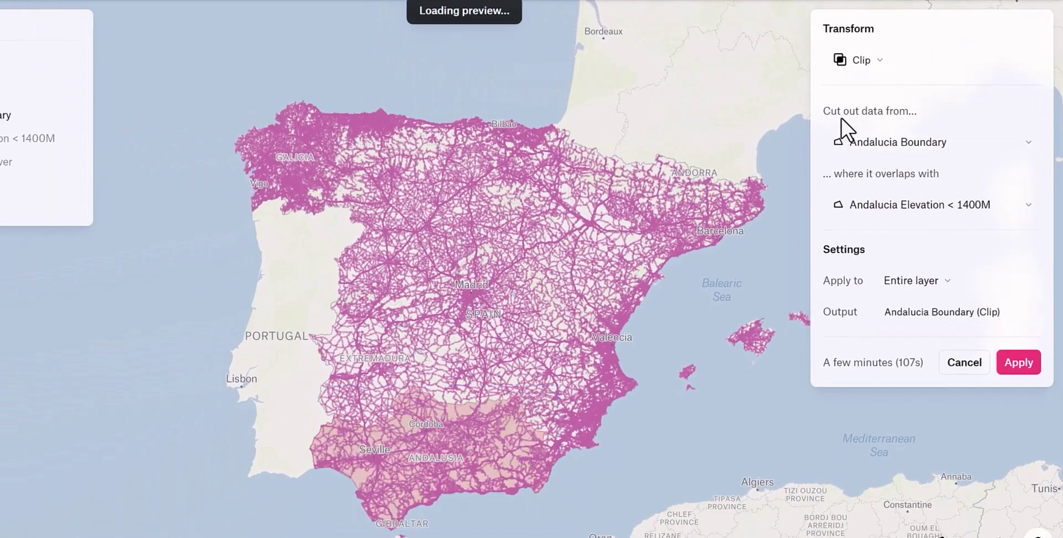
{"action": "left_click", "coordinate": [937, 154]}
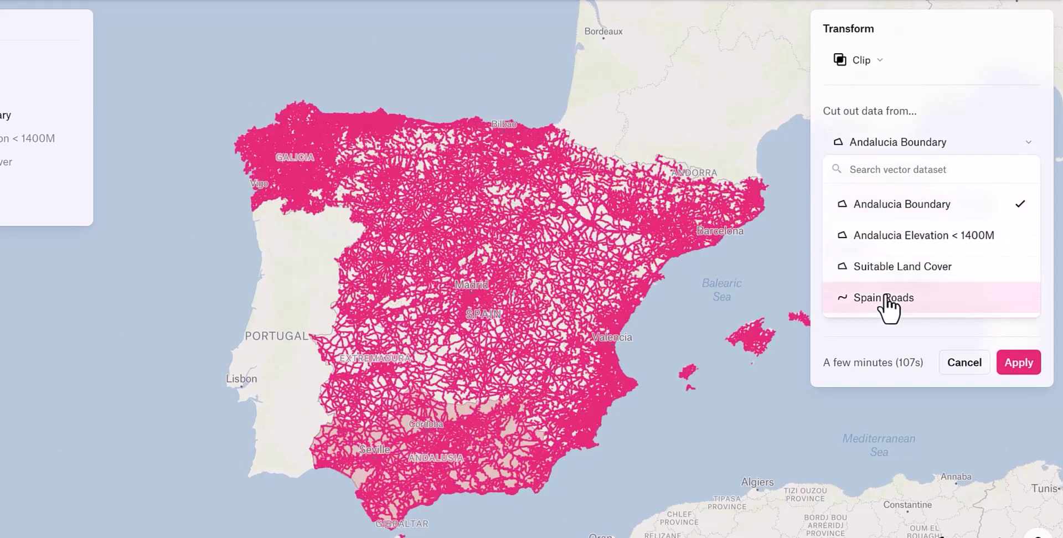
{"action": "left_click", "coordinate": [884, 298]}
{"action": "left_click", "coordinate": [889, 205]}
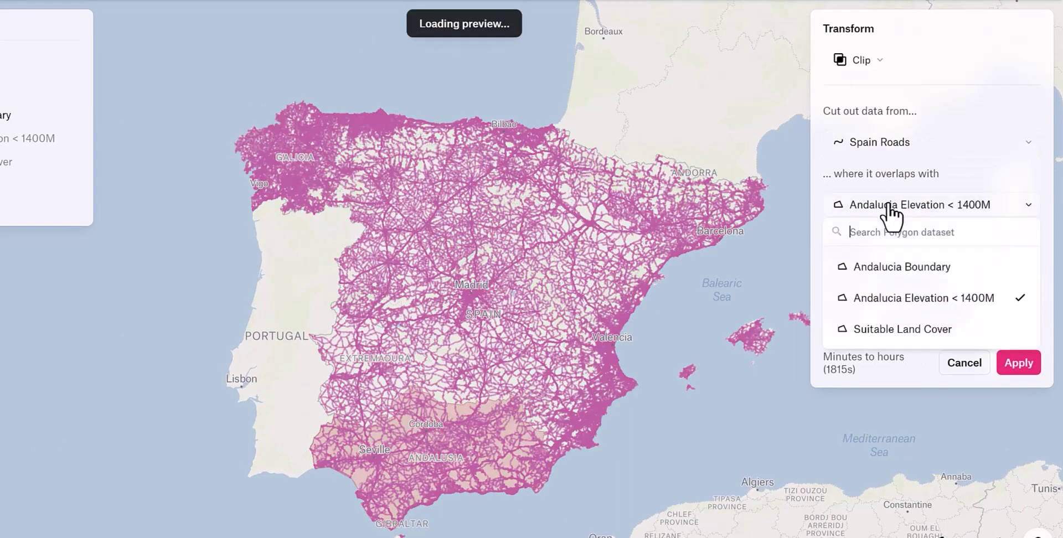
{"action": "left_click", "coordinate": [920, 268]}
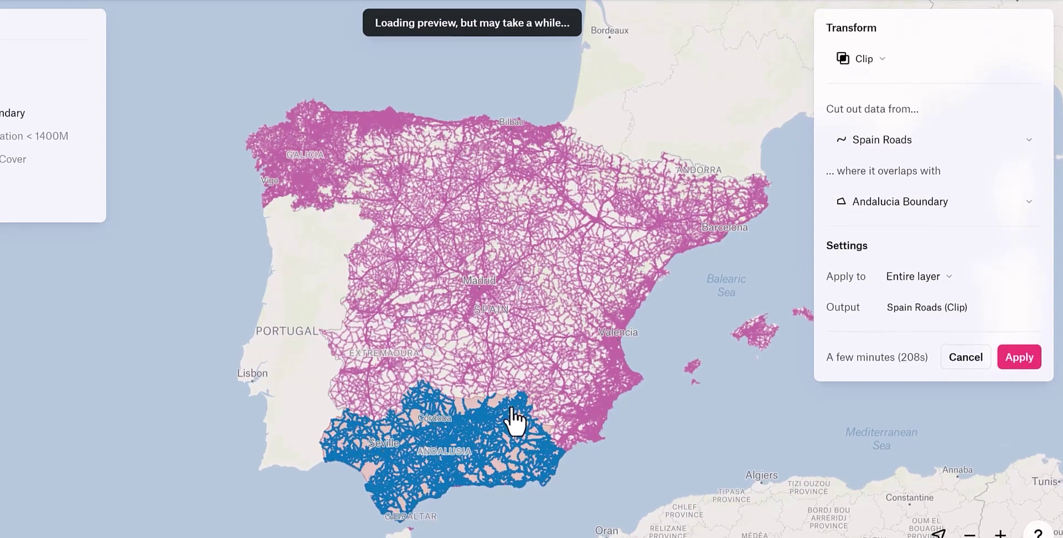
Name the clip output 'Roads in Andalucia' and apply it
{"action": "scroll", "coordinate": [443, 465], "scroll_direction": "up", "scroll_amount": 2}
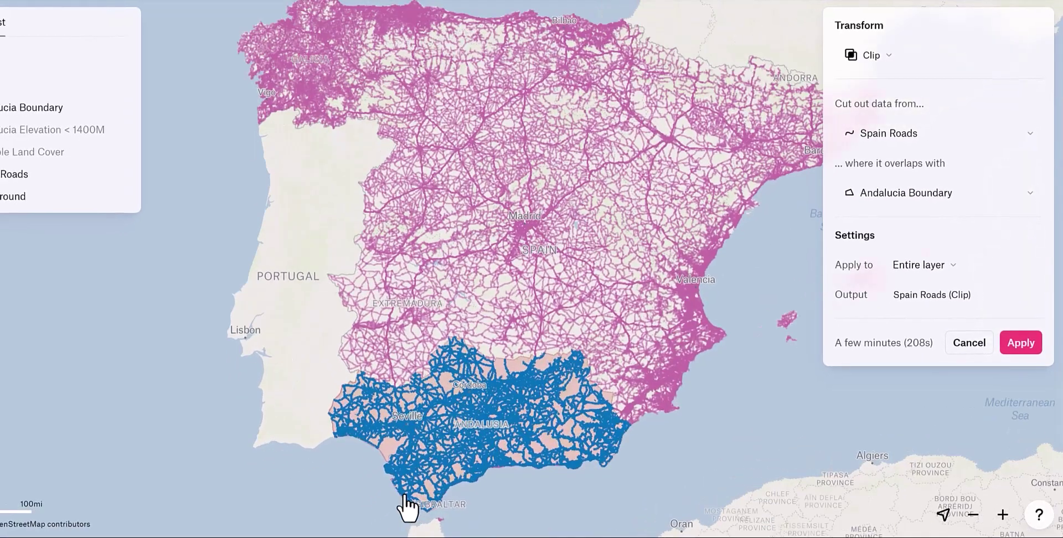
{"action": "scroll", "coordinate": [407, 507], "scroll_direction": "up", "scroll_amount": 2}
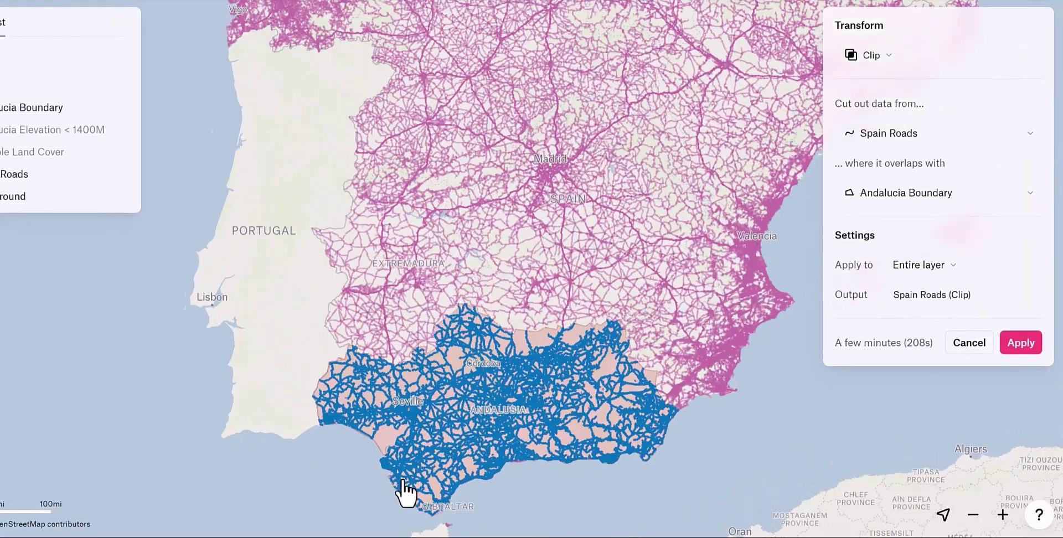
{"action": "left_click", "coordinate": [929, 295]}
{"action": "type", "text": "Roads in Andalucia"}
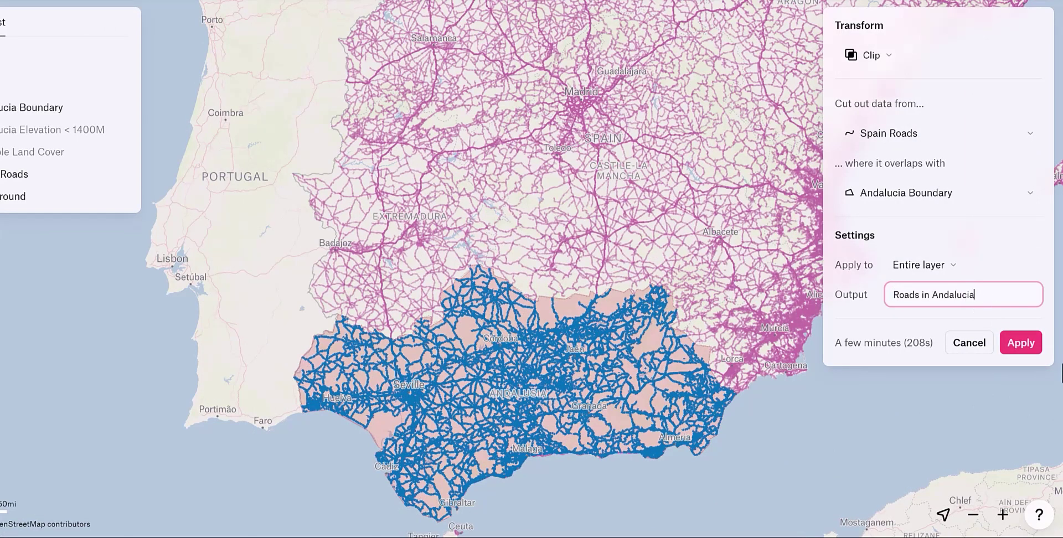
{"action": "left_click", "coordinate": [1022, 344]}
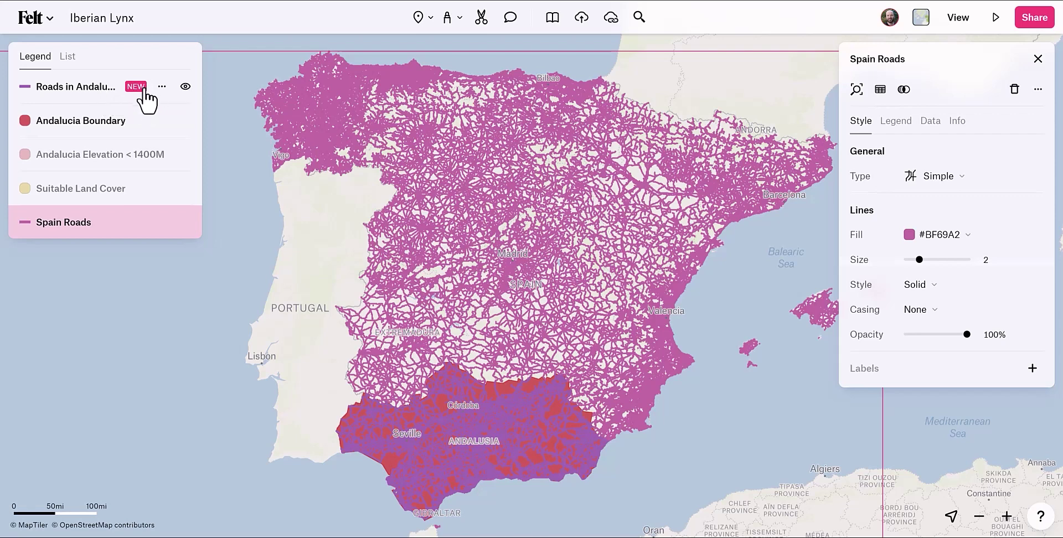
Hide Spain Roads and Andalucia Boundary, then zoom in on the Andalusian roads
{"action": "left_click", "coordinate": [186, 223]}
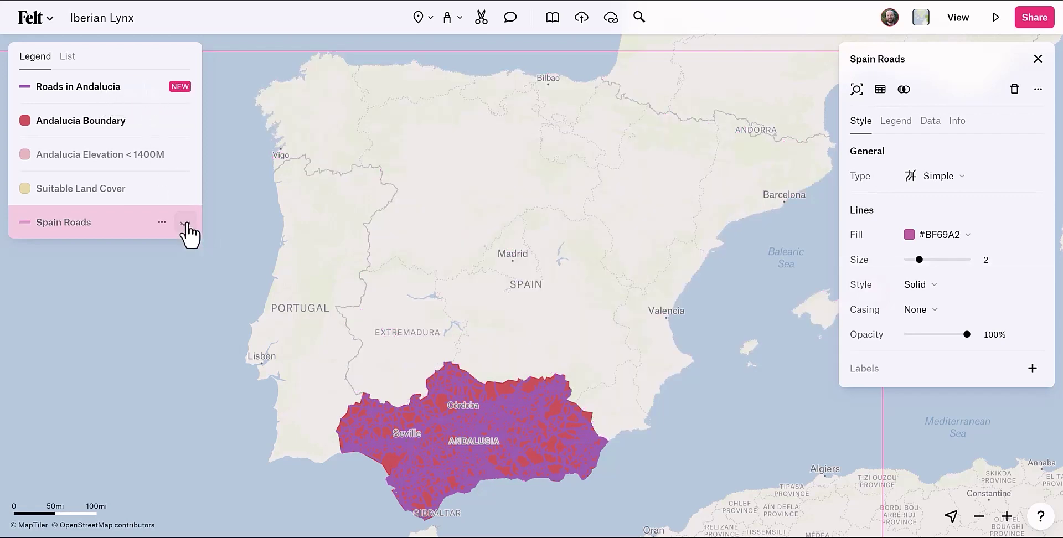
{"action": "left_click", "coordinate": [185, 120]}
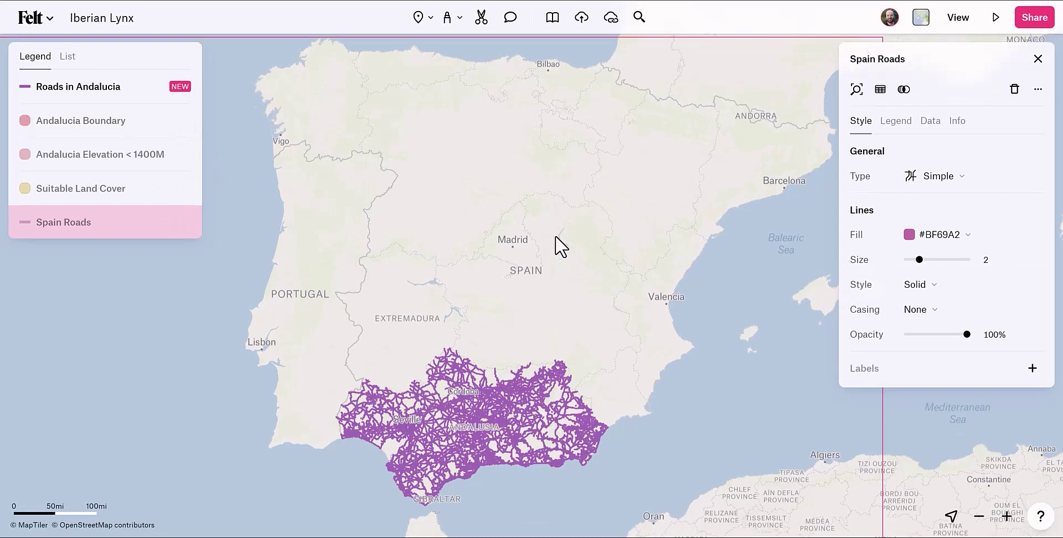
{"action": "scroll", "coordinate": [555, 245], "scroll_direction": "down", "scroll_amount": 5}
{"action": "scroll", "coordinate": [495, 358], "scroll_direction": "up", "scroll_amount": 2}
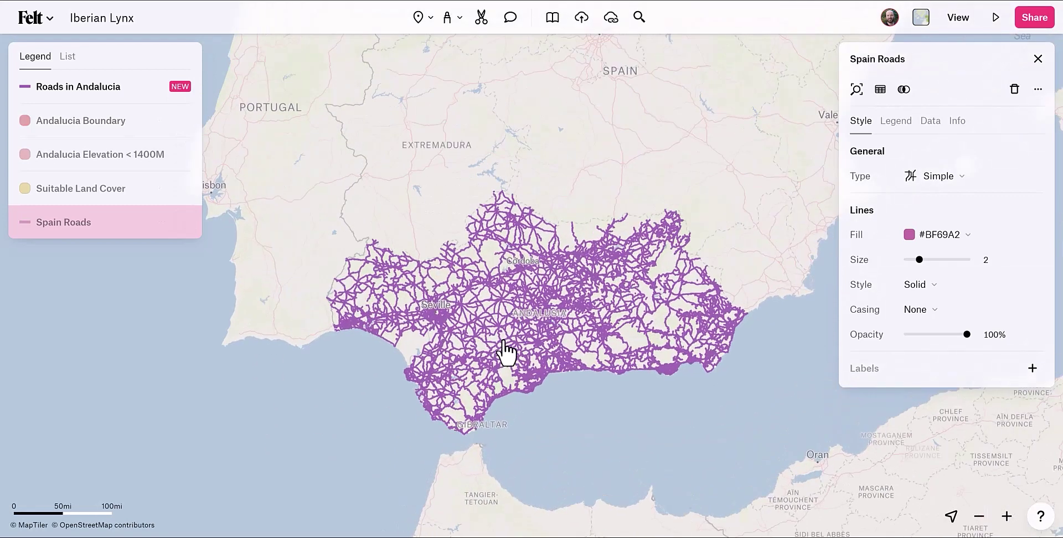
{"action": "scroll", "coordinate": [506, 356], "scroll_direction": "up", "scroll_amount": 2}
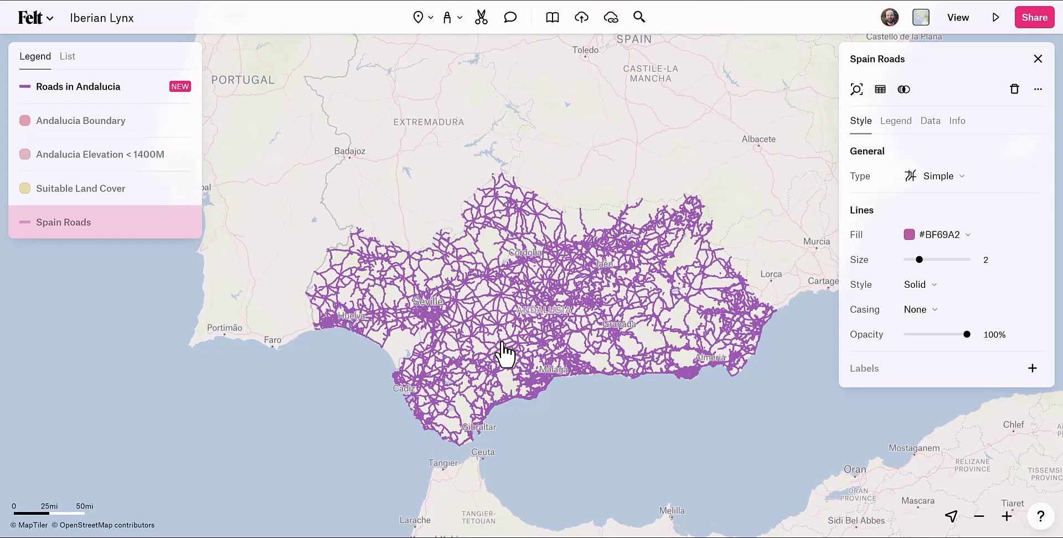
Buffer Roads in Andalucia by 0.5 mi, creating 'Roads in Andalucia (0.5mi Buffer)'
{"action": "left_click", "coordinate": [92, 88]}
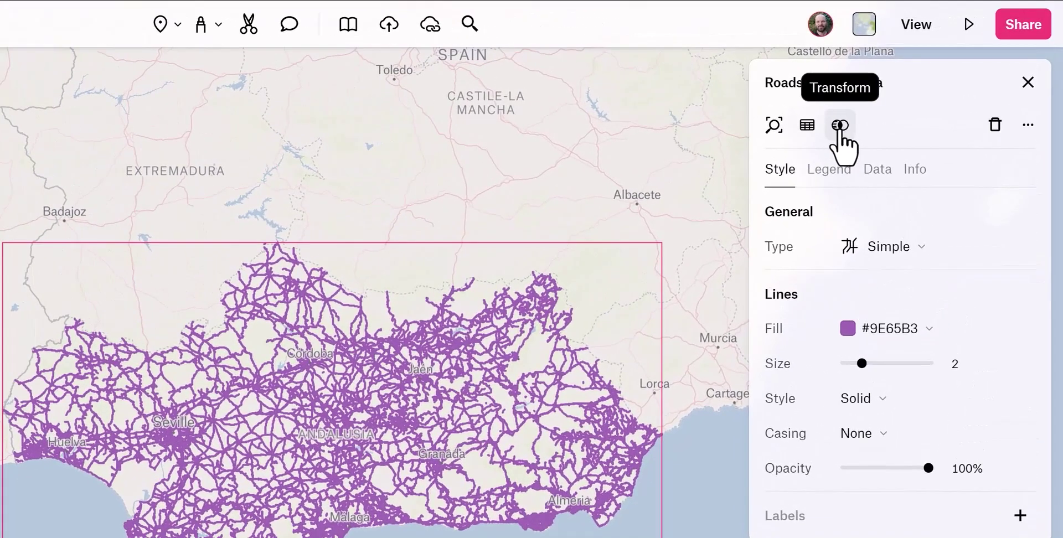
{"action": "left_click", "coordinate": [903, 89]}
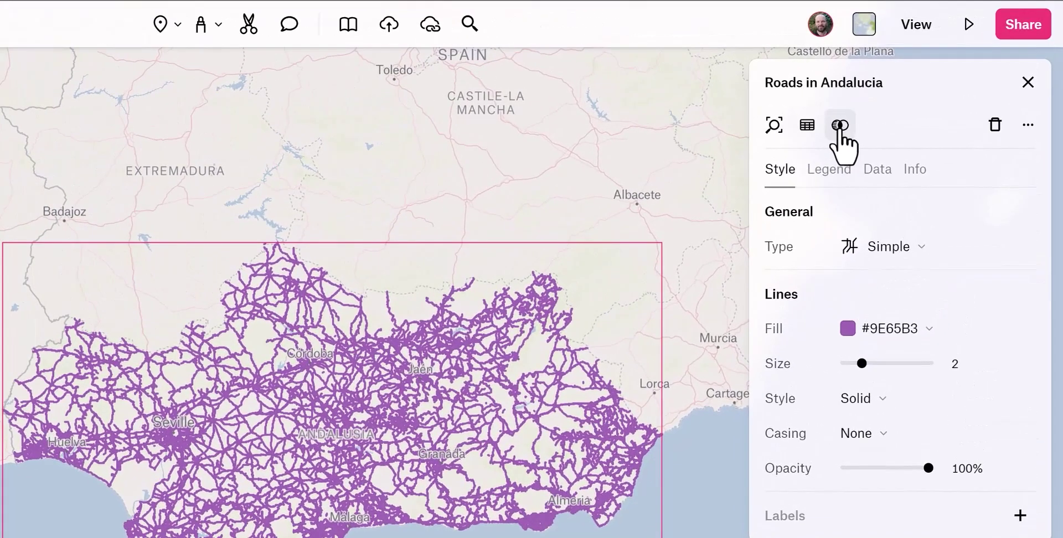
{"action": "left_click", "coordinate": [850, 134]}
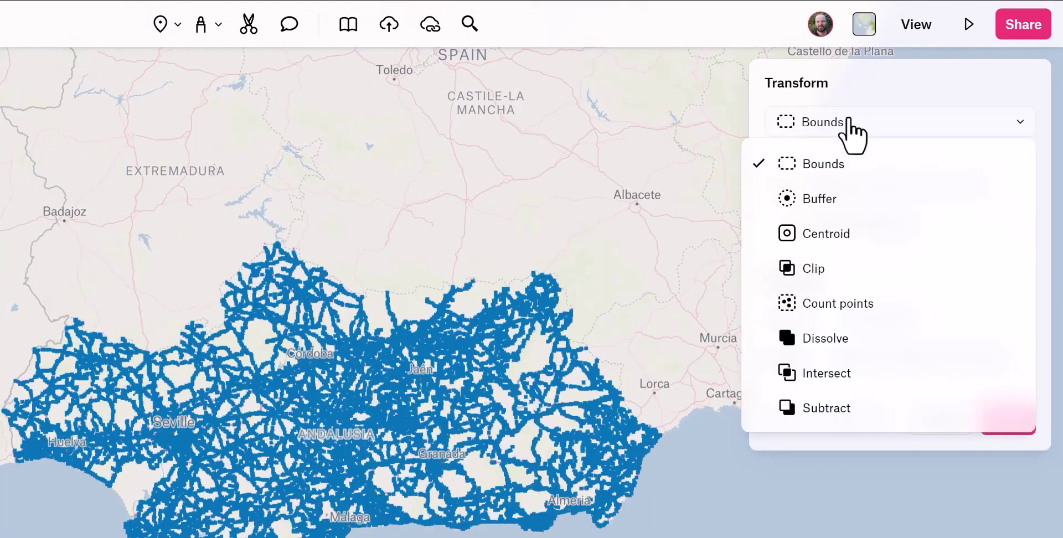
{"action": "left_click", "coordinate": [821, 198]}
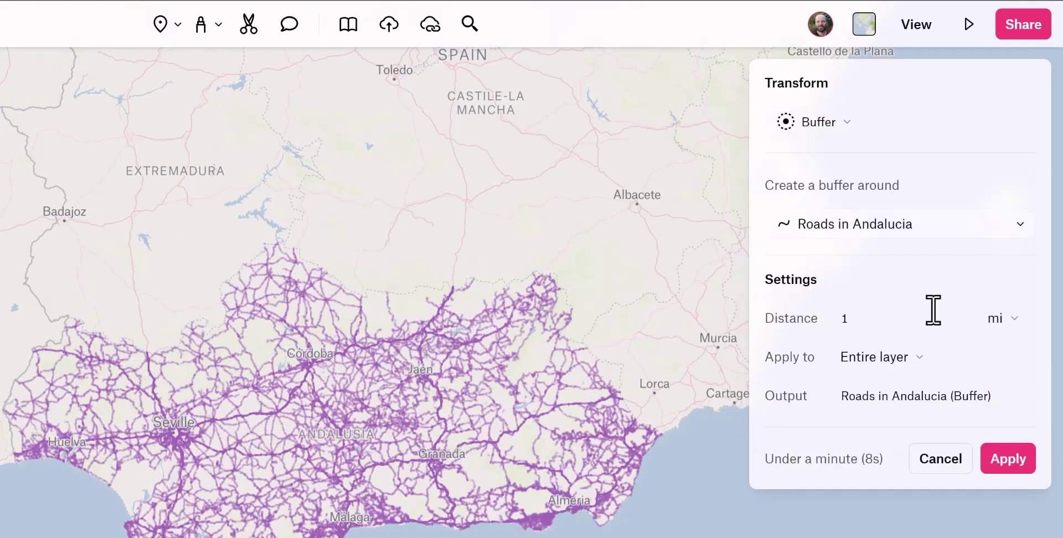
{"action": "left_click", "coordinate": [866, 320]}
{"action": "type", "text": "0.5"}
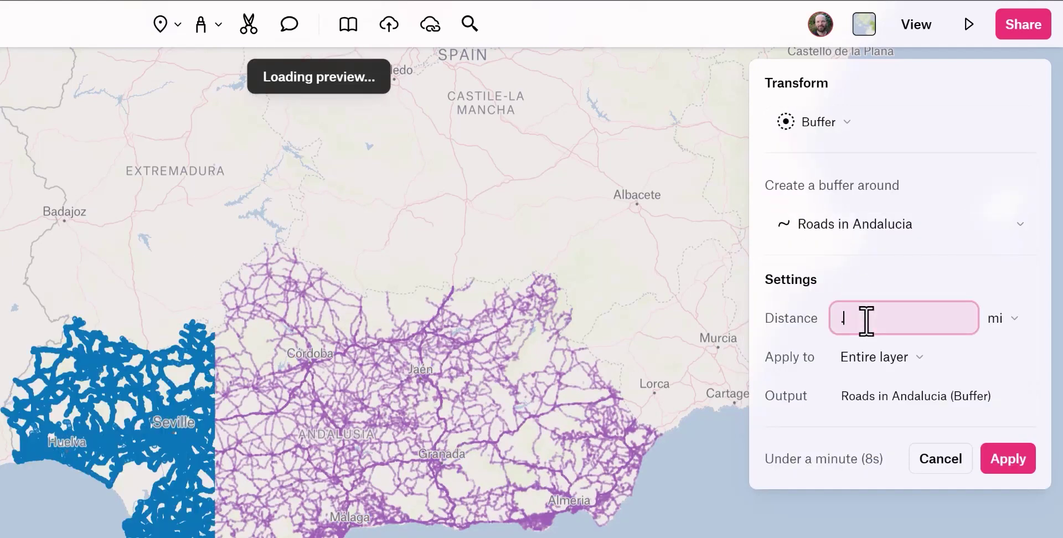
{"action": "key", "text": "Tab"}
{"action": "left_click", "coordinate": [954, 396]}
{"action": "left_click", "coordinate": [953, 396]}
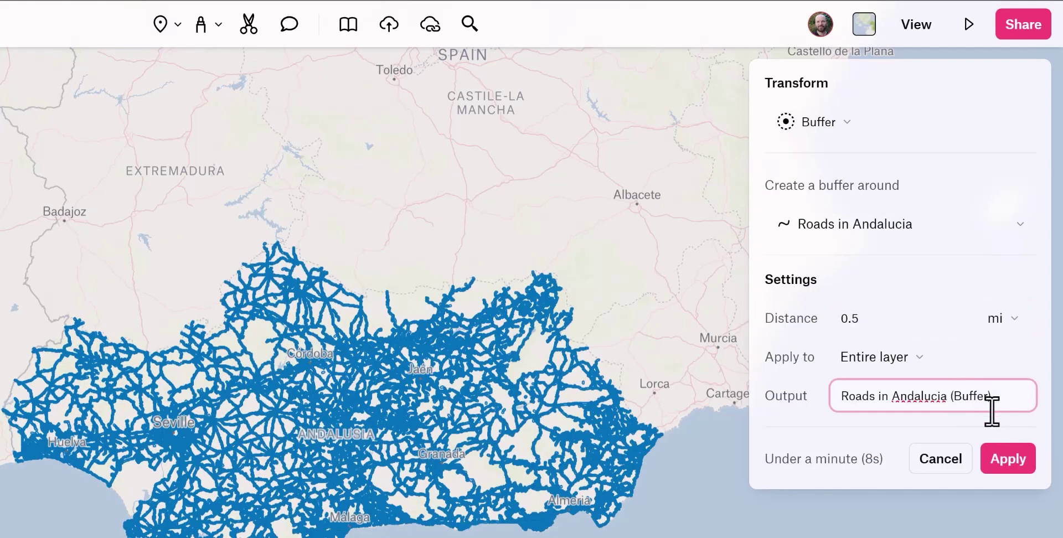
{"action": "type", "text": "0.5 mi"}
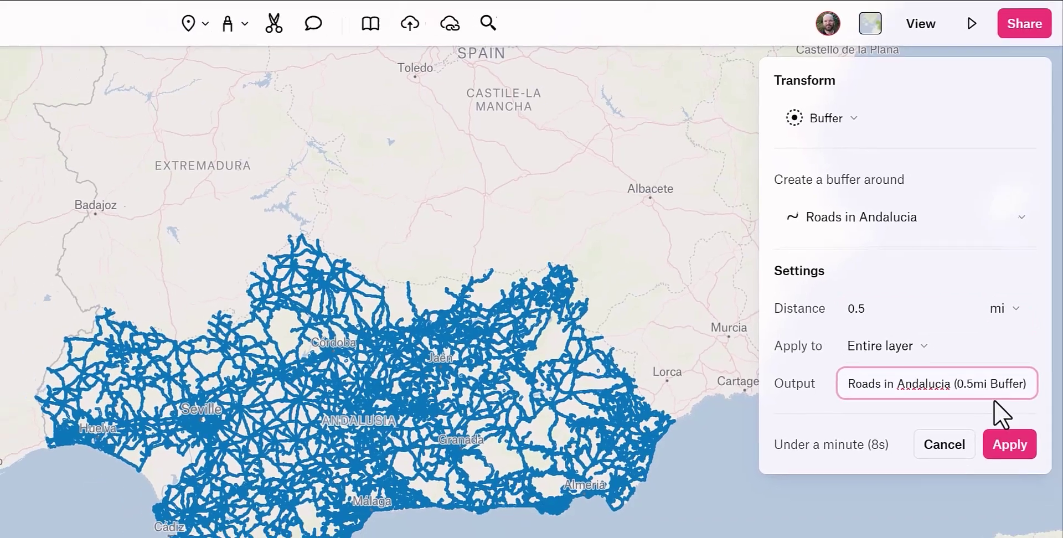
{"action": "left_click", "coordinate": [1007, 458]}
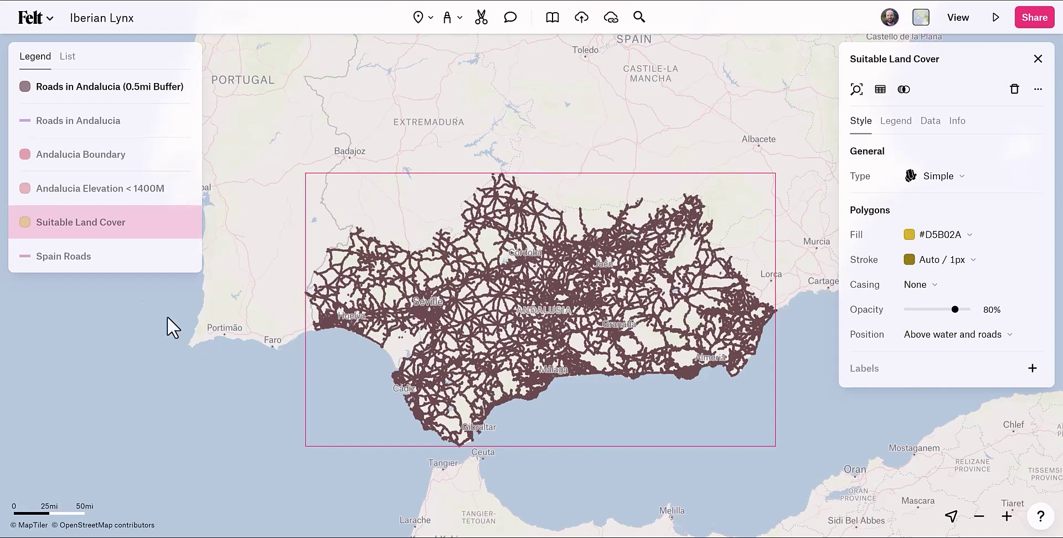
Show Suitable Land Cover and set up a Subtract of the 0.5mi road buffer layer from it
{"action": "left_click", "coordinate": [186, 222]}
{"action": "left_click", "coordinate": [185, 224]}
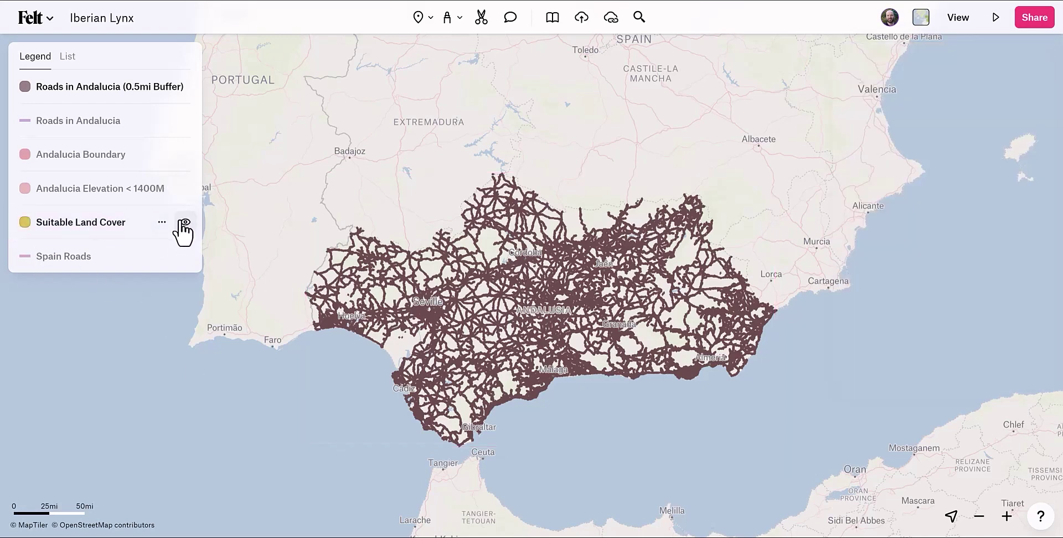
{"action": "left_click", "coordinate": [103, 226]}
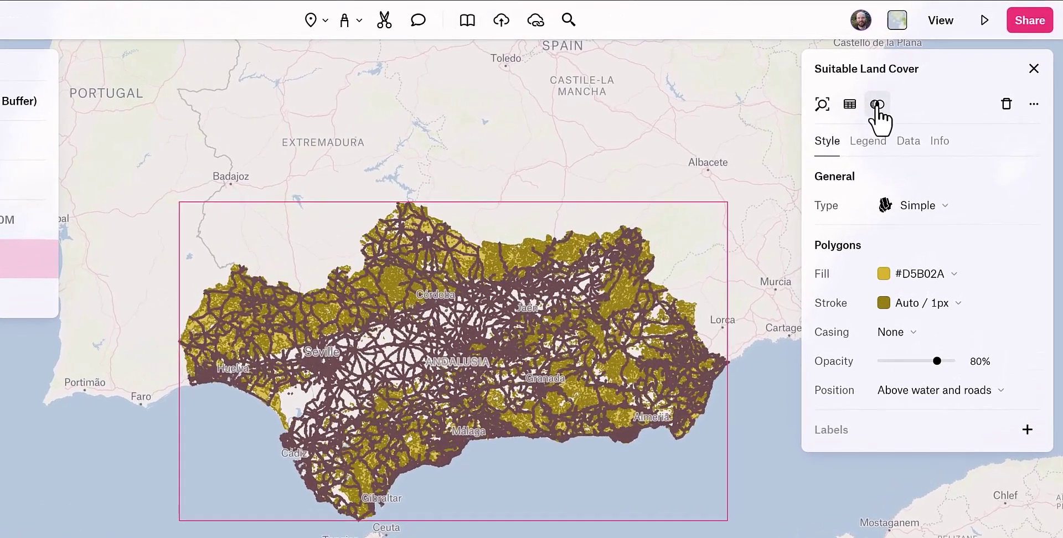
{"action": "left_click", "coordinate": [904, 89]}
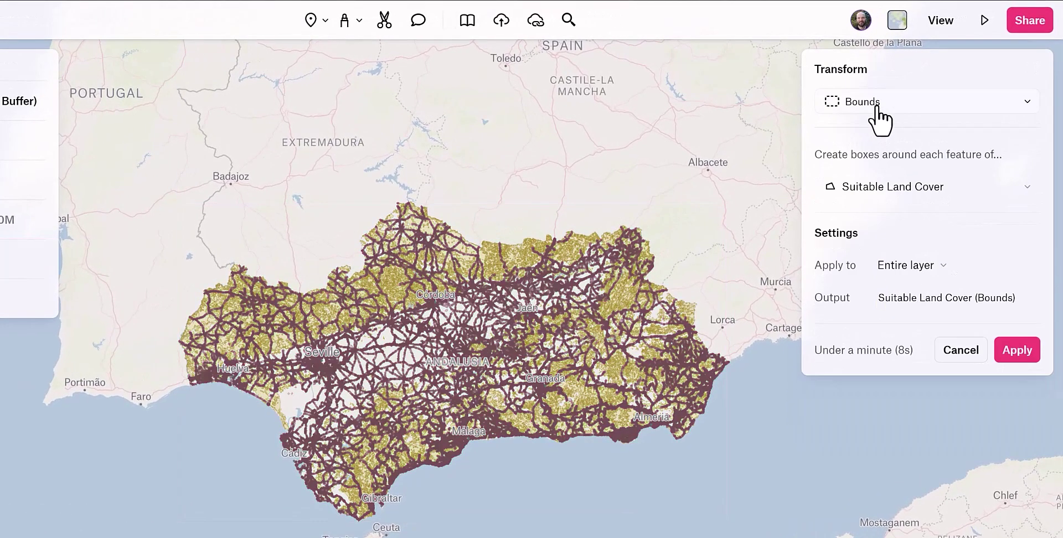
{"action": "left_click", "coordinate": [919, 107]}
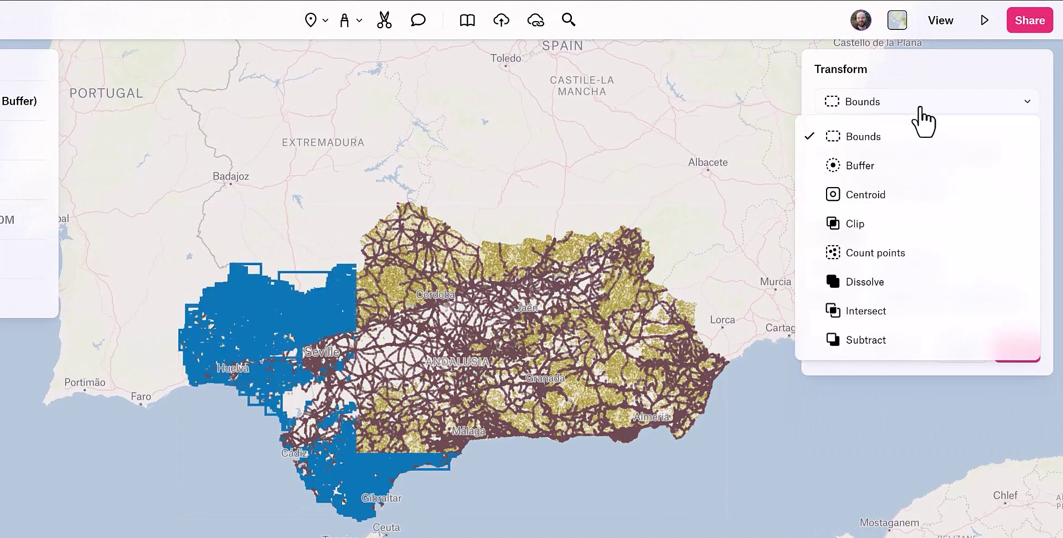
{"action": "left_click", "coordinate": [866, 340]}
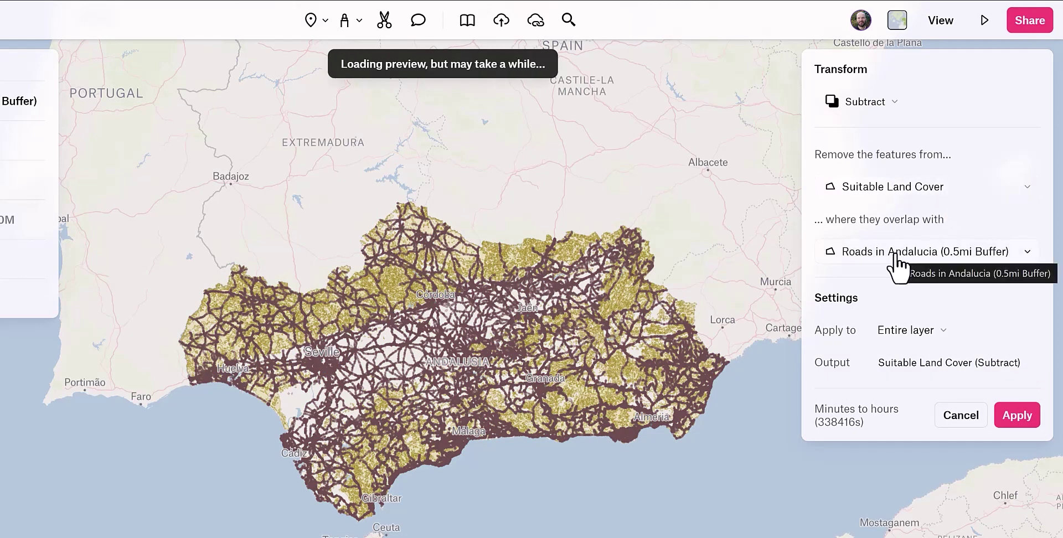
{"action": "left_click", "coordinate": [1036, 363]}
{"action": "key", "text": "BackSpace"}
{"action": "key", "text": "BackSpace"}
{"action": "key", "text": "BackSpace"}
{"action": "key", "text": "BackSpace"}
{"action": "key", "text": "BackSpace"}
{"action": "key", "text": "BackSpace"}
{"action": "key", "text": "BackSpace"}
{"action": "key", "text": "BackSpace"}
{"action": "key", "text": "BackSpace"}
{"action": "key", "text": "BackSpace"}
{"action": "key", "text": "BackSpace"}
Create 'Suitable Land Cover minus buffered roads', then hide the buffer and original land cover layers
{"action": "type", "text": "minus buf"}
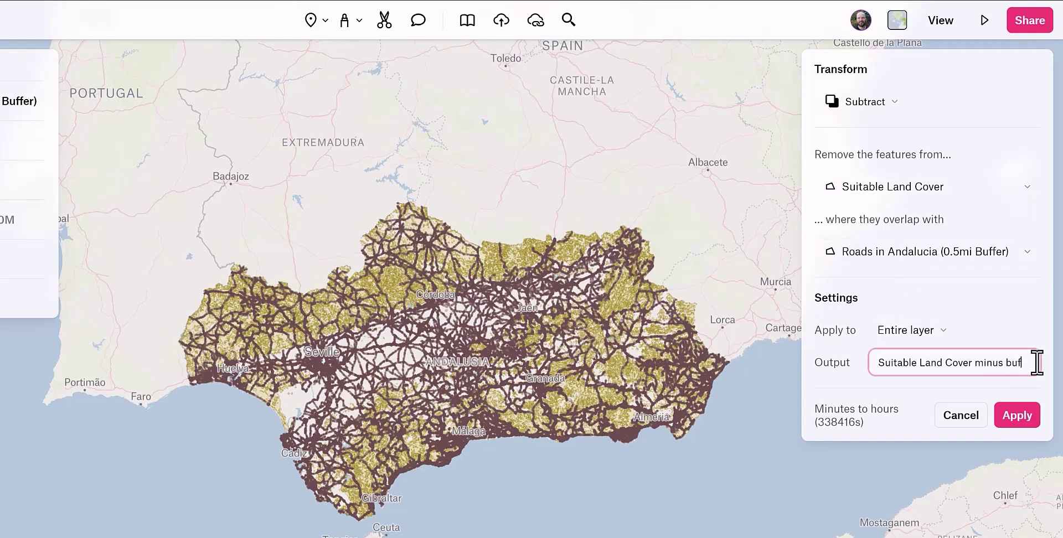
{"action": "type", "text": "fered roads"}
{"action": "left_click", "coordinate": [1025, 415]}
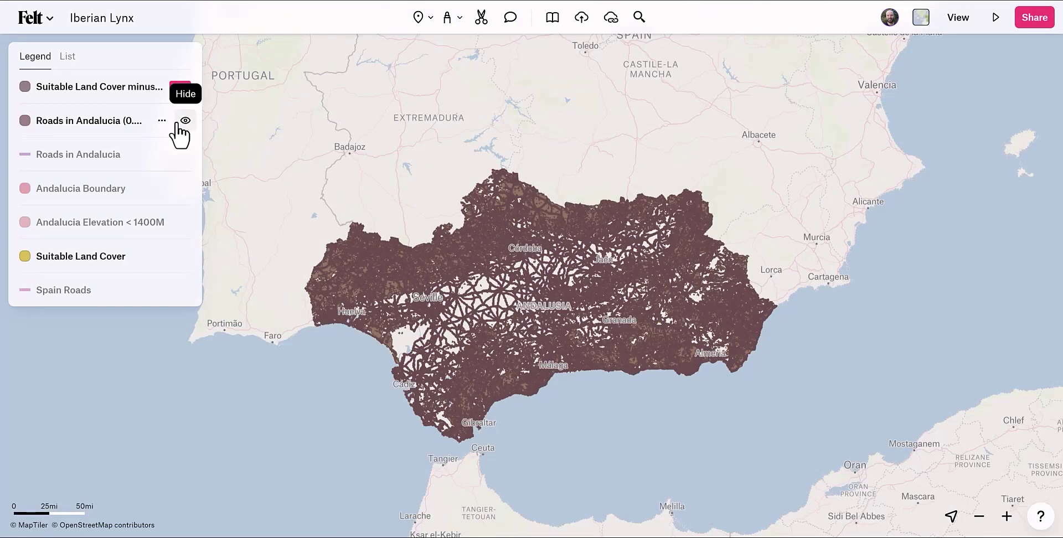
{"action": "left_click", "coordinate": [185, 123]}
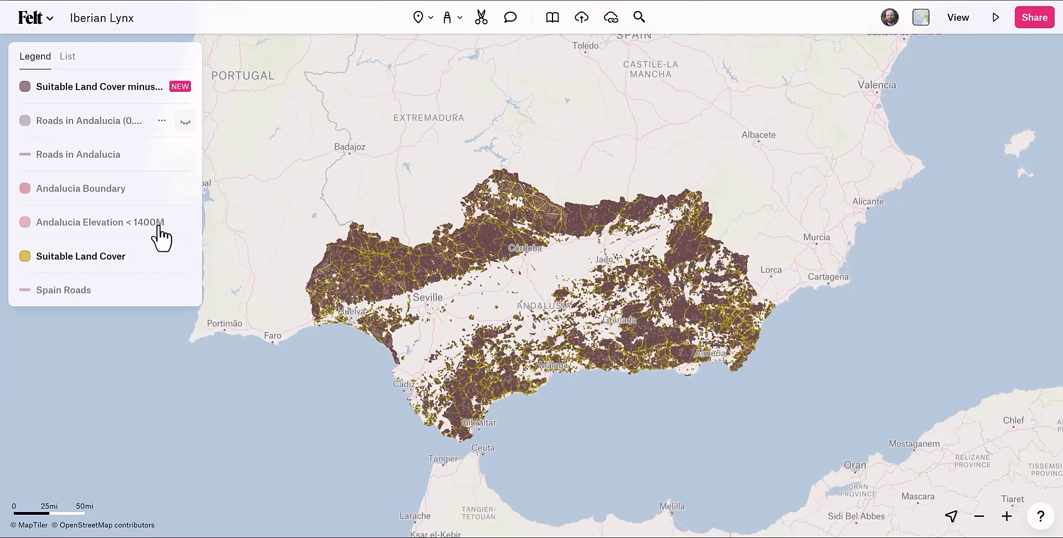
{"action": "left_click", "coordinate": [183, 257]}
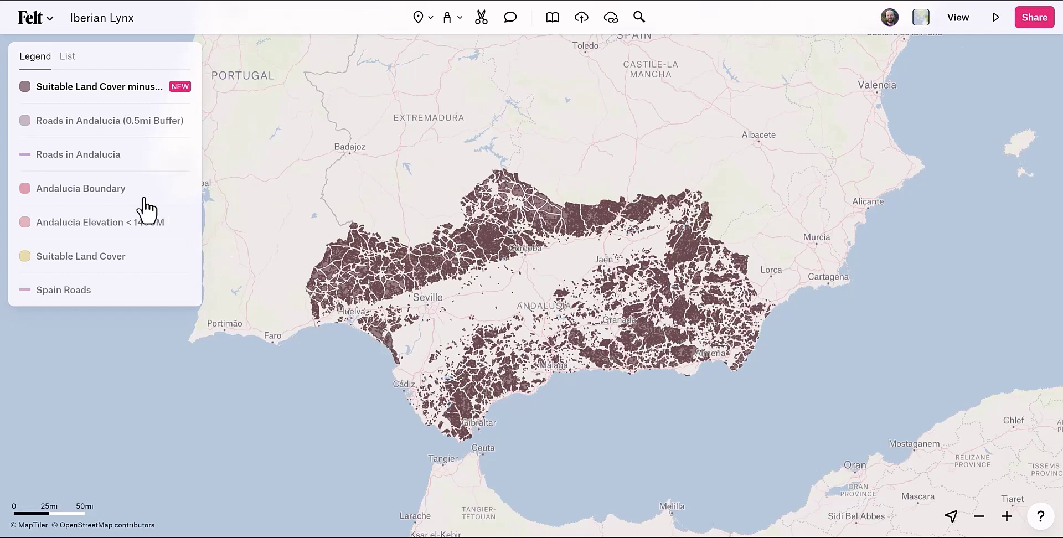
Show Andalucia Elevation < 1400M and select the minus buffered roads layer
{"action": "mouse_move", "coordinate": [95, 89]}
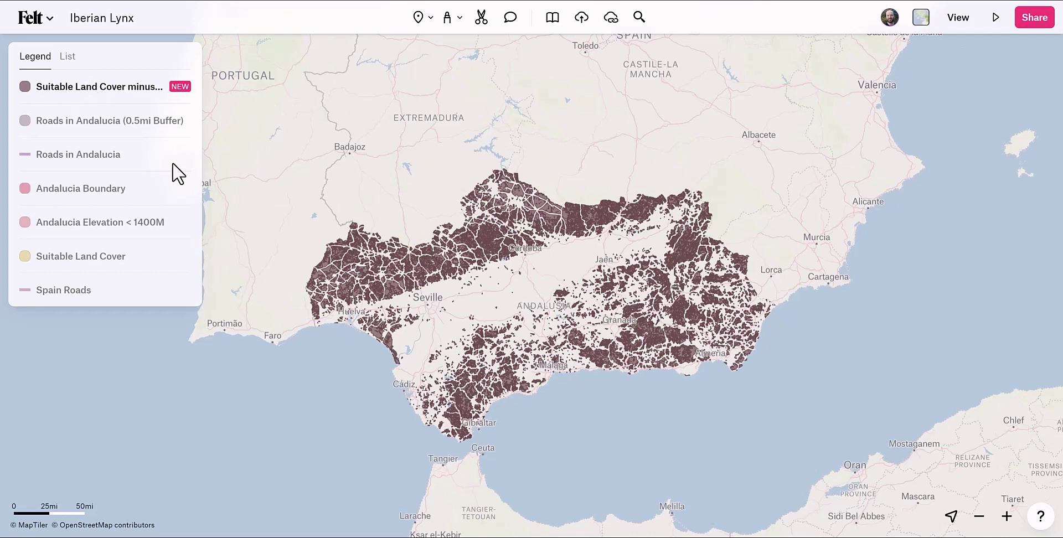
{"action": "left_click", "coordinate": [186, 222]}
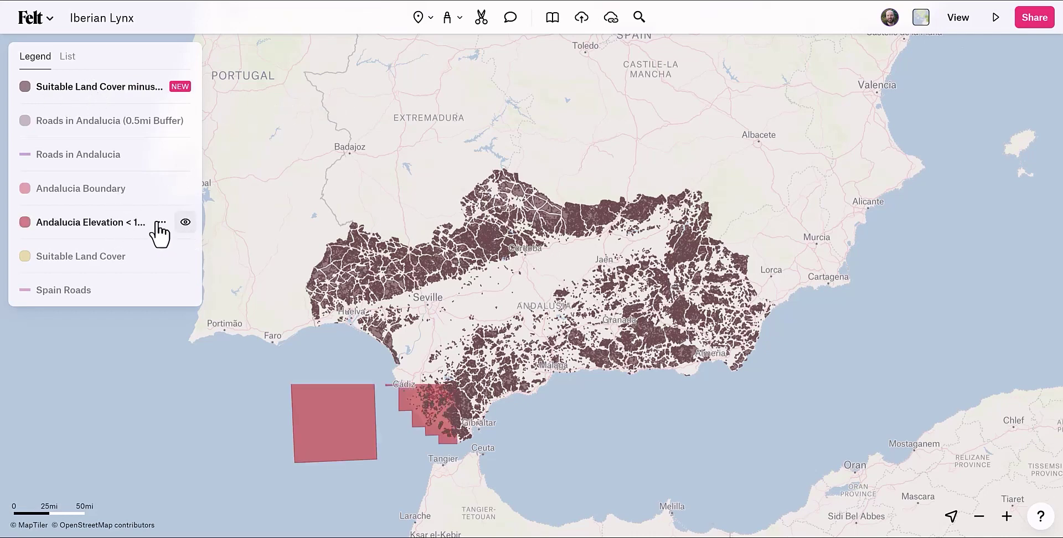
{"action": "left_click", "coordinate": [99, 86]}
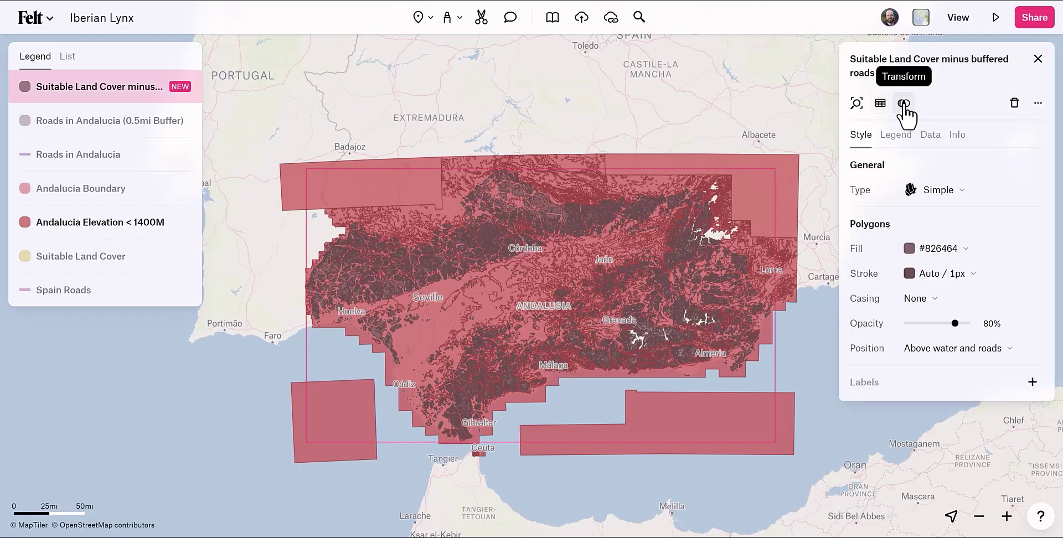
Intersect the minus buffered roads layer with Andalucia Elevation < 1400M, naming the output 'Final Visual'
{"action": "left_click", "coordinate": [903, 104]}
{"action": "left_click", "coordinate": [902, 90]}
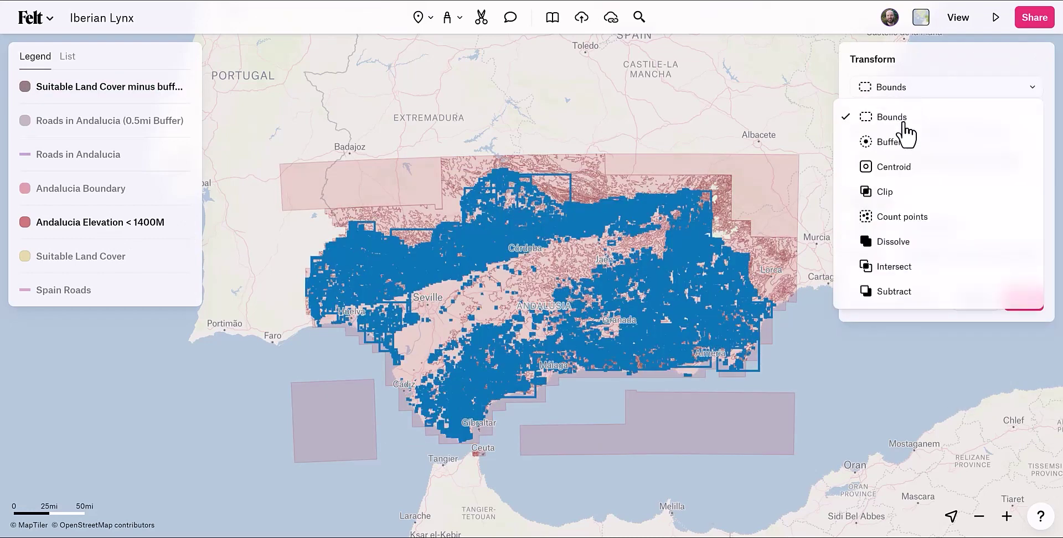
{"action": "left_click", "coordinate": [893, 268]}
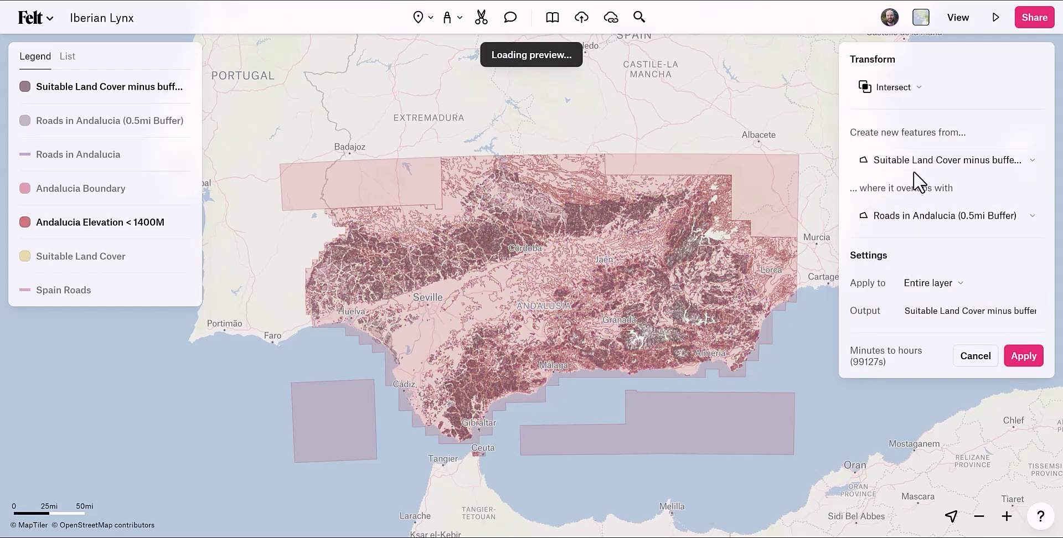
{"action": "left_click", "coordinate": [958, 219]}
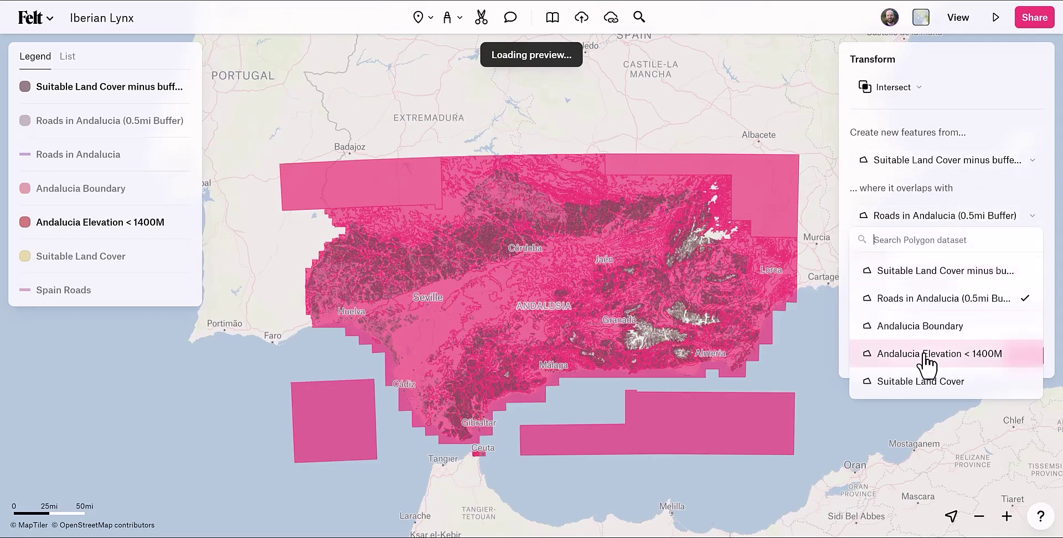
{"action": "left_click", "coordinate": [927, 357]}
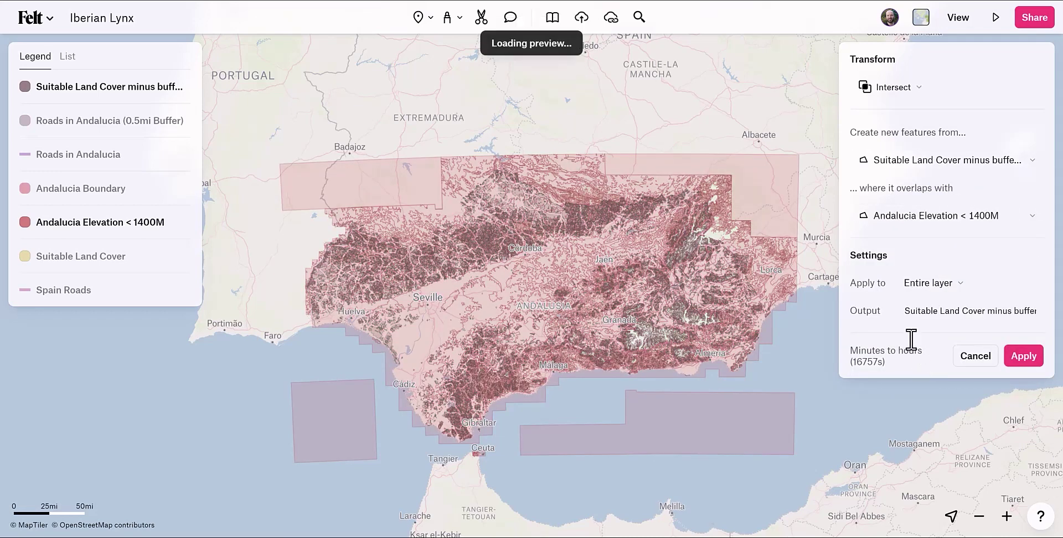
{"action": "left_click", "coordinate": [934, 314]}
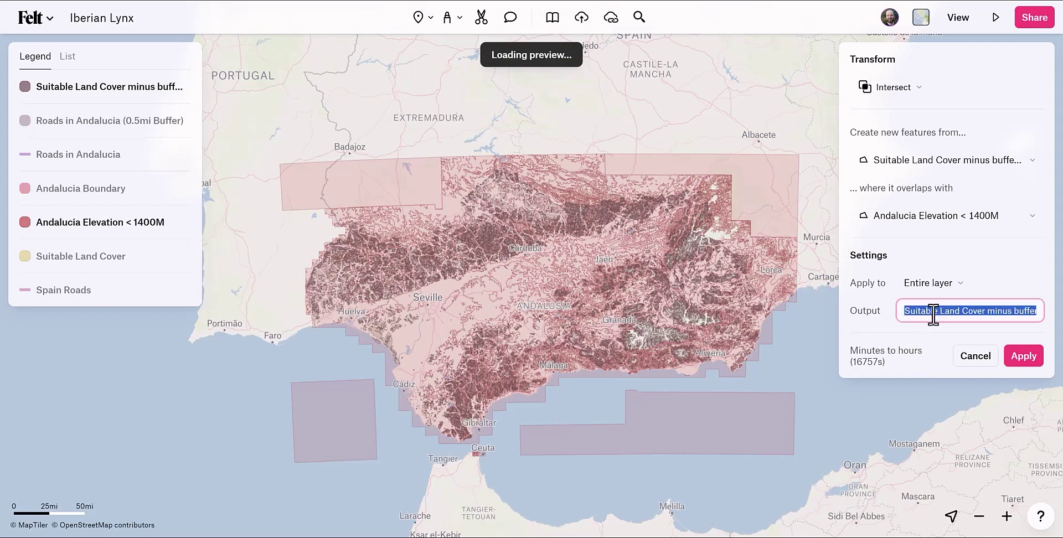
{"action": "type", "text": "Final Vis"}
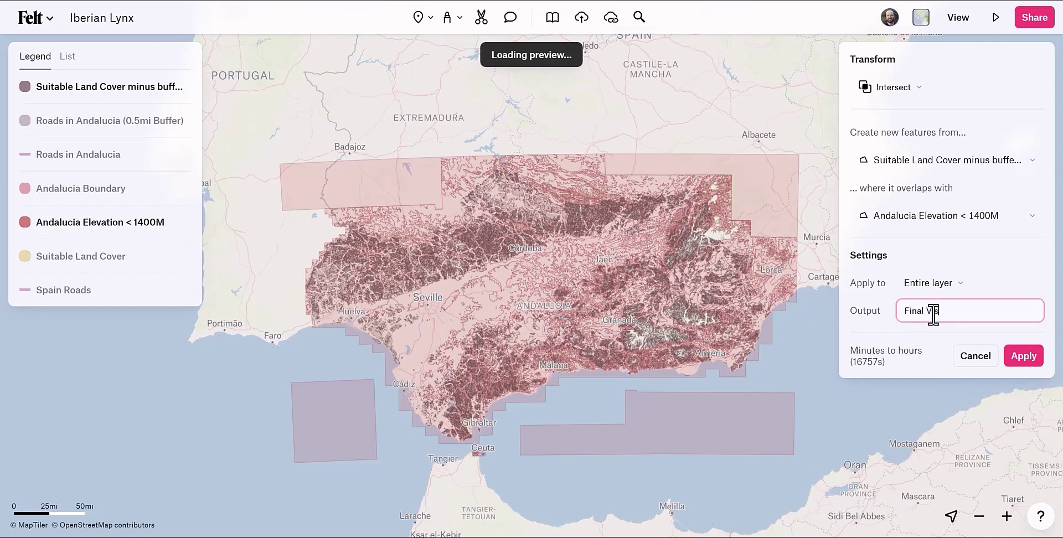
{"action": "type", "text": "ual"}
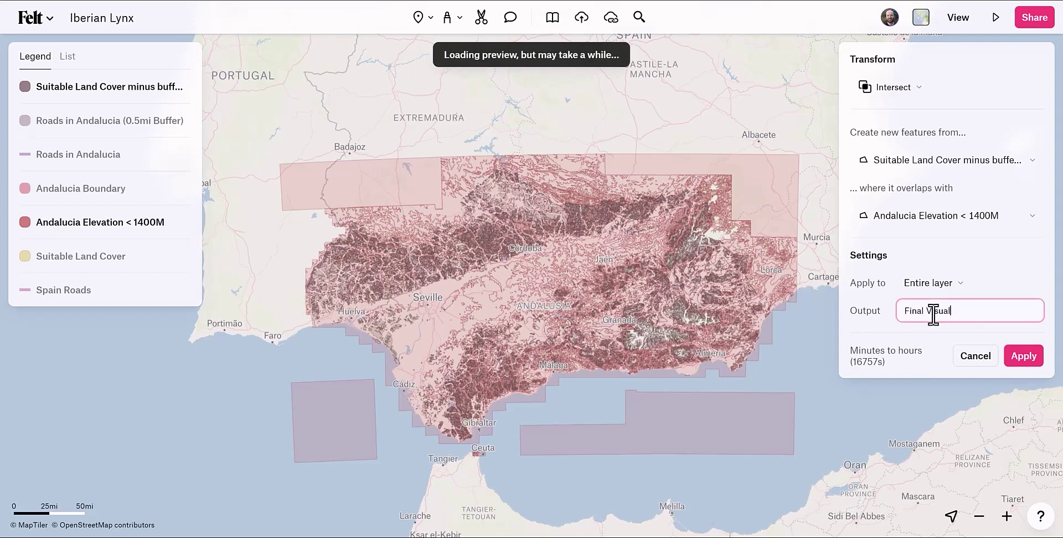
{"action": "left_click", "coordinate": [1019, 354]}
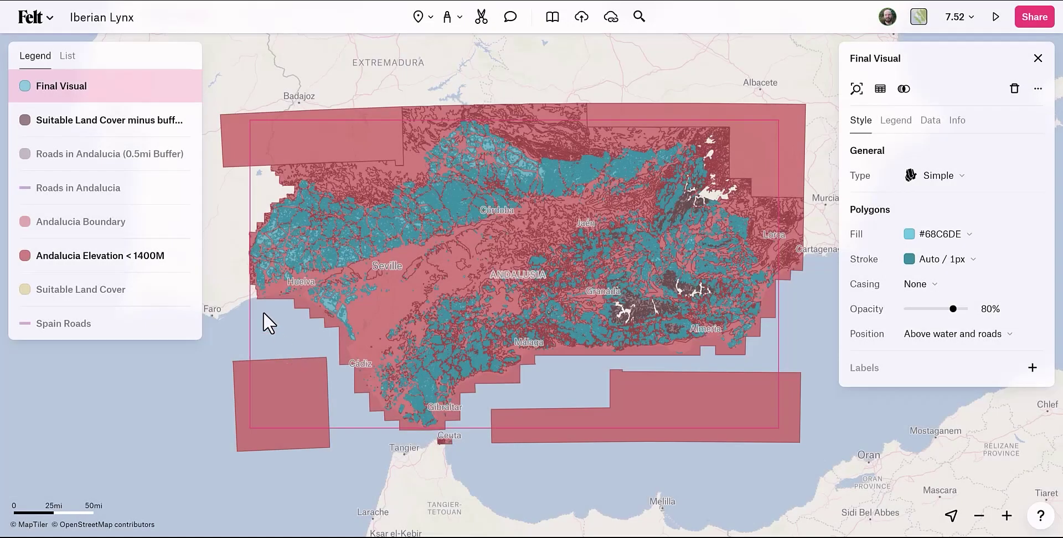
Hide Andalucia Elevation < 1400M and the minus buffered roads layer, then inspect Final Visual
{"action": "left_click", "coordinate": [186, 257]}
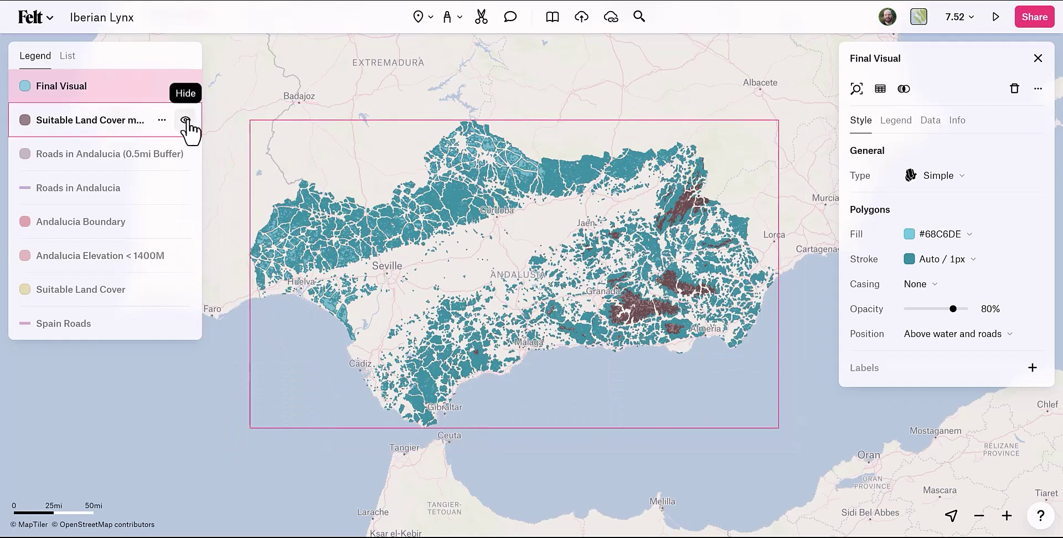
{"action": "left_click", "coordinate": [188, 123]}
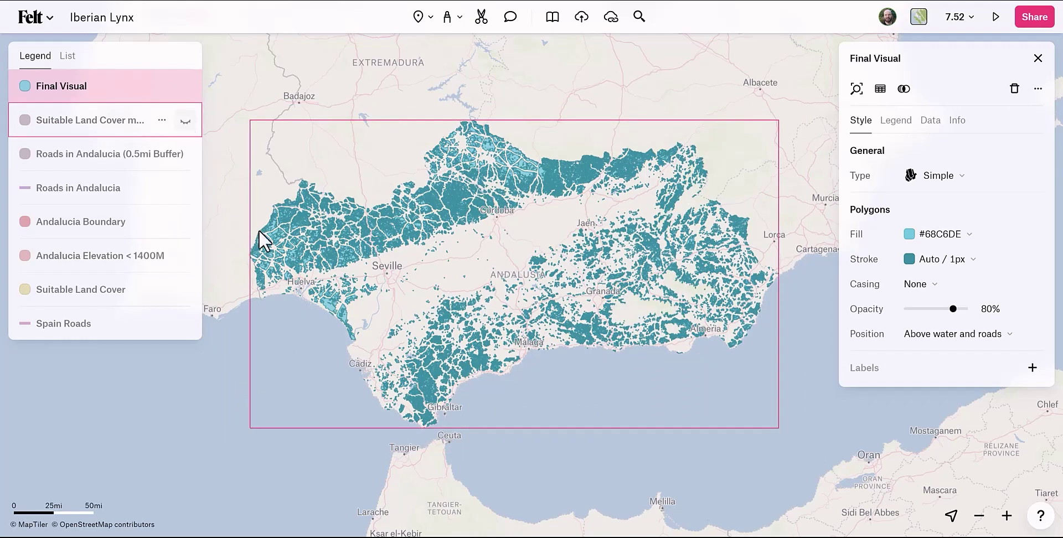
{"action": "scroll", "coordinate": [396, 230], "scroll_direction": "up", "scroll_amount": 5}
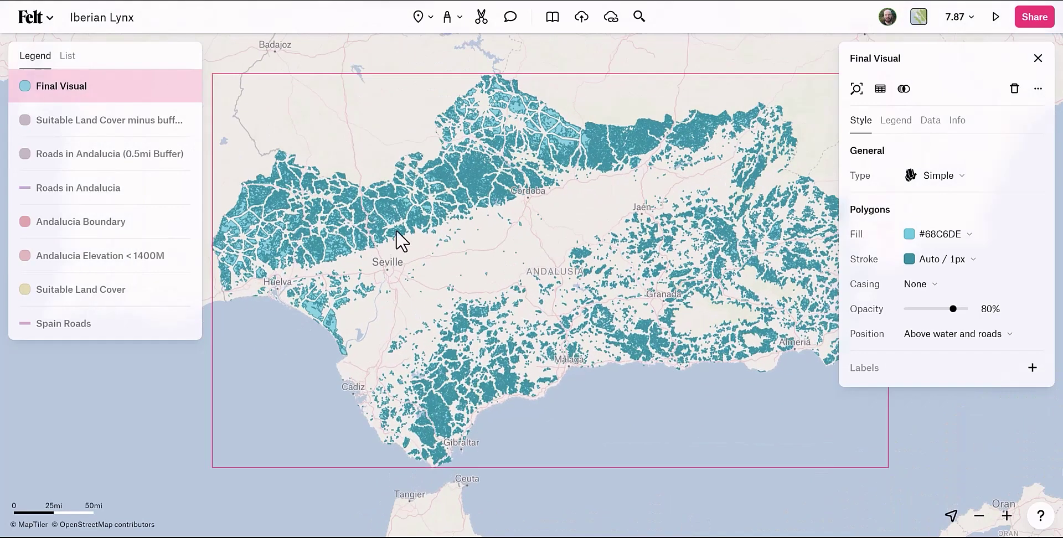
{"action": "scroll", "coordinate": [396, 189], "scroll_direction": "up", "scroll_amount": 5}
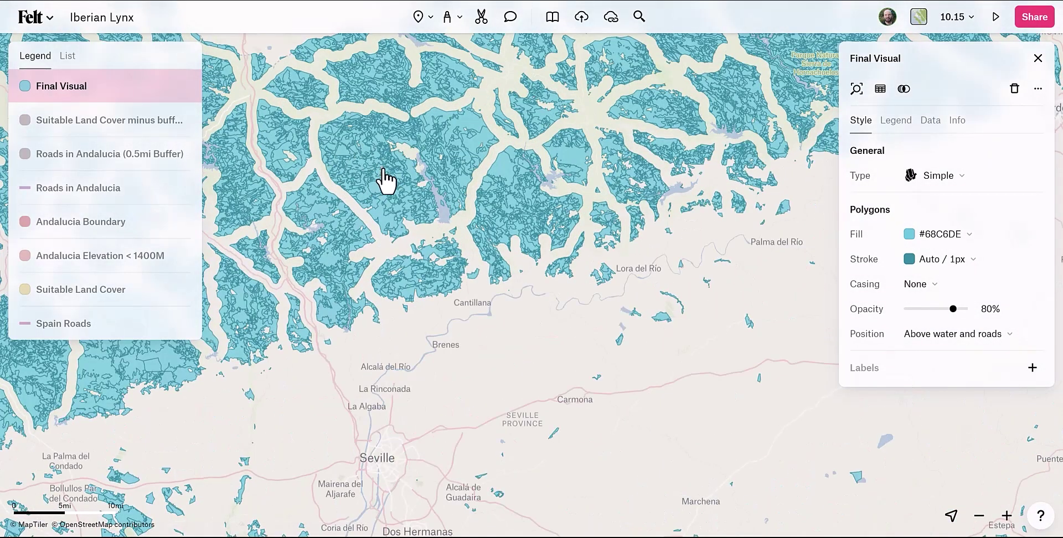
{"action": "scroll", "coordinate": [387, 193], "scroll_direction": "down", "scroll_amount": 5}
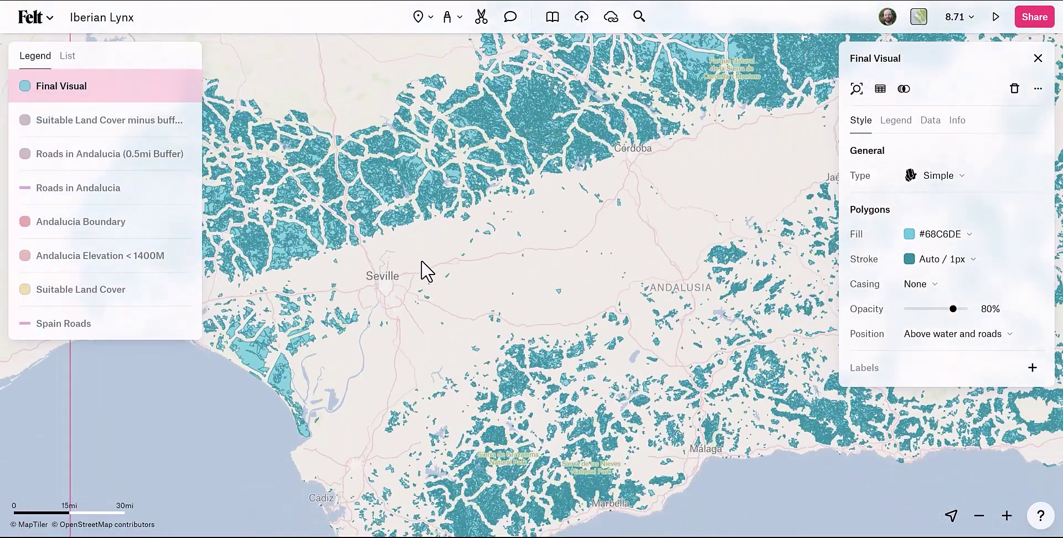
{"action": "scroll", "coordinate": [425, 271], "scroll_direction": "down", "scroll_amount": 3}
{"action": "scroll", "coordinate": [506, 228], "scroll_direction": "right", "scroll_amount": 5}
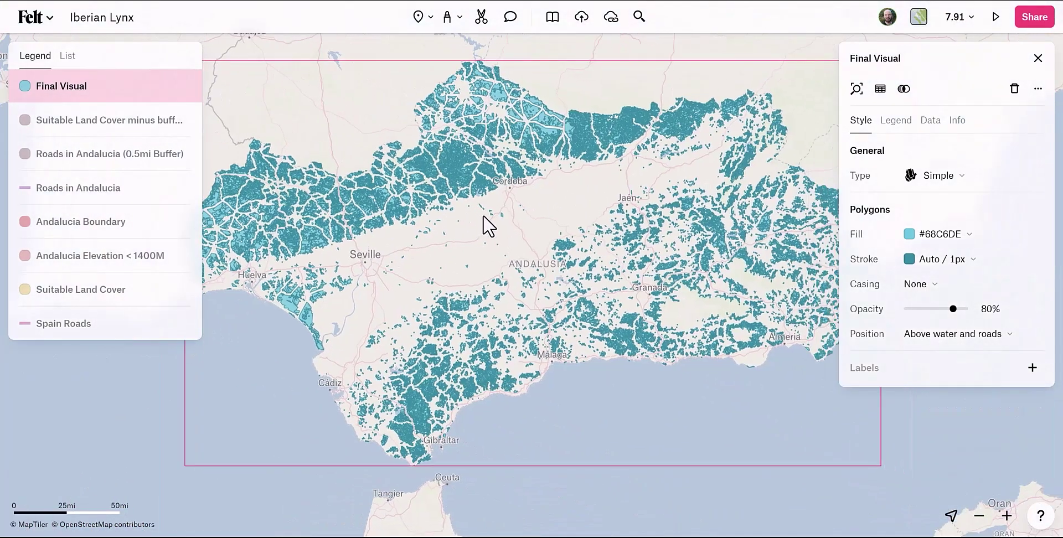
{"action": "scroll", "coordinate": [481, 228], "scroll_direction": "down", "scroll_amount": 2}
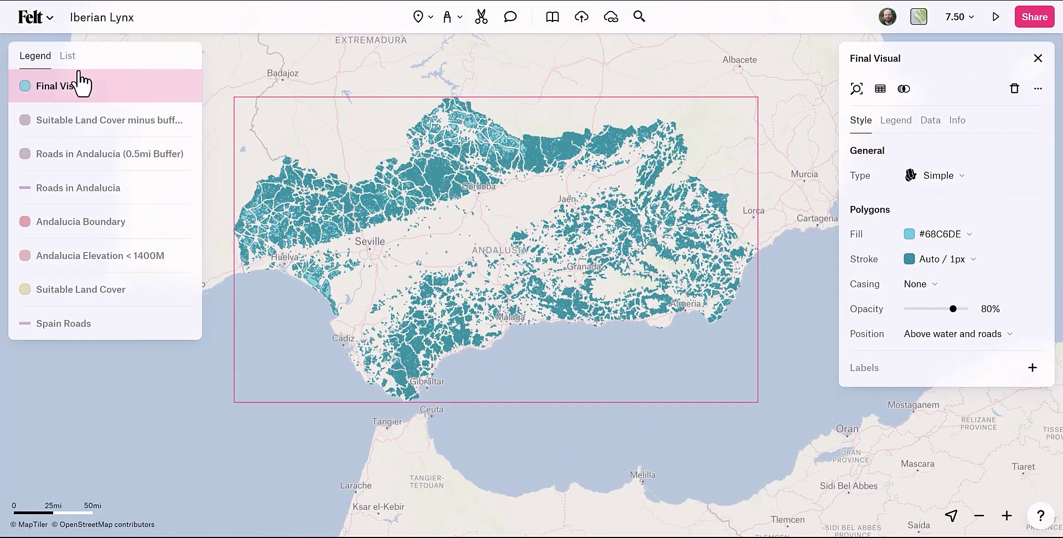
Choose a Dissolve transform for the Final Visual layer
{"action": "left_click", "coordinate": [903, 89]}
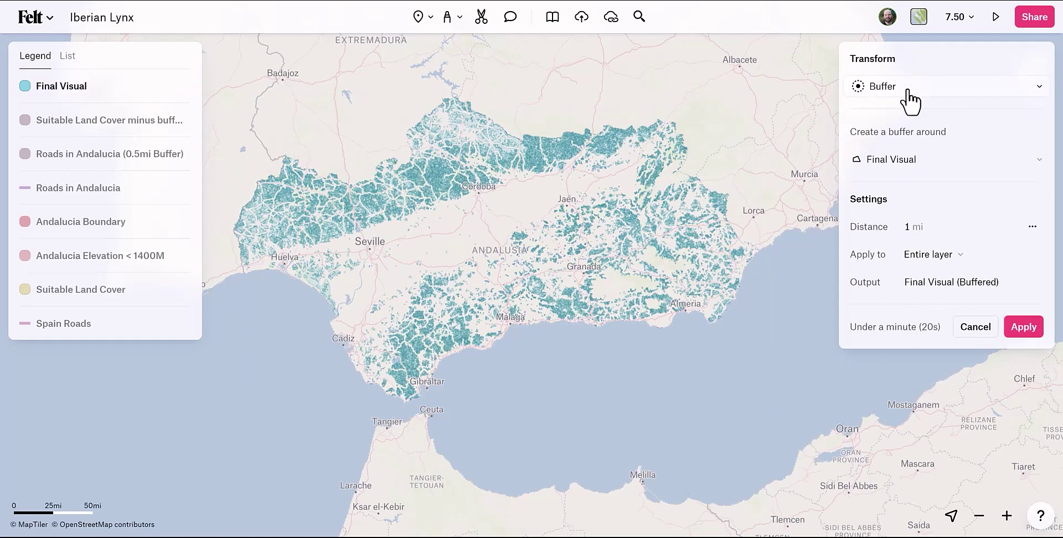
{"action": "left_click", "coordinate": [908, 92]}
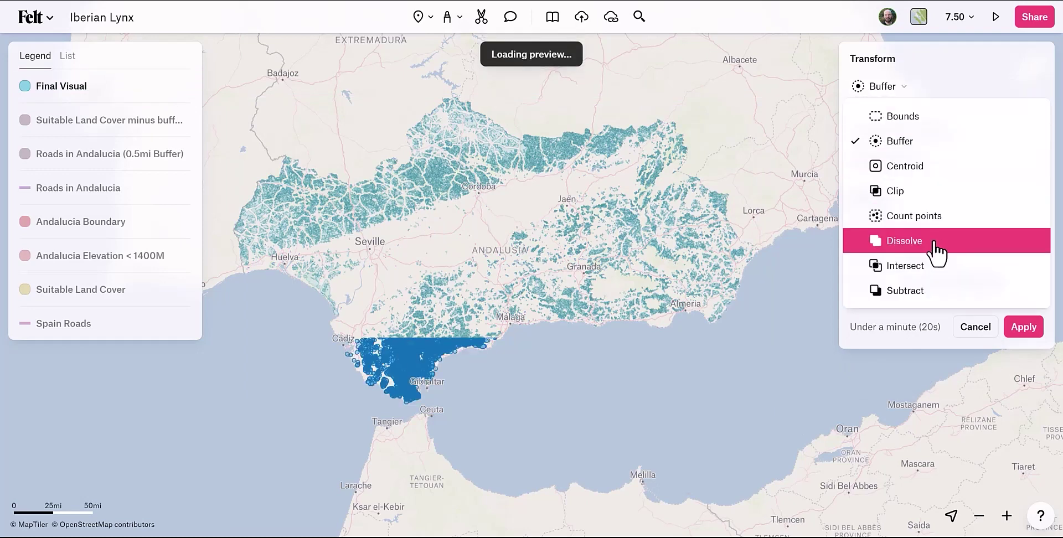
{"action": "left_click", "coordinate": [937, 252]}
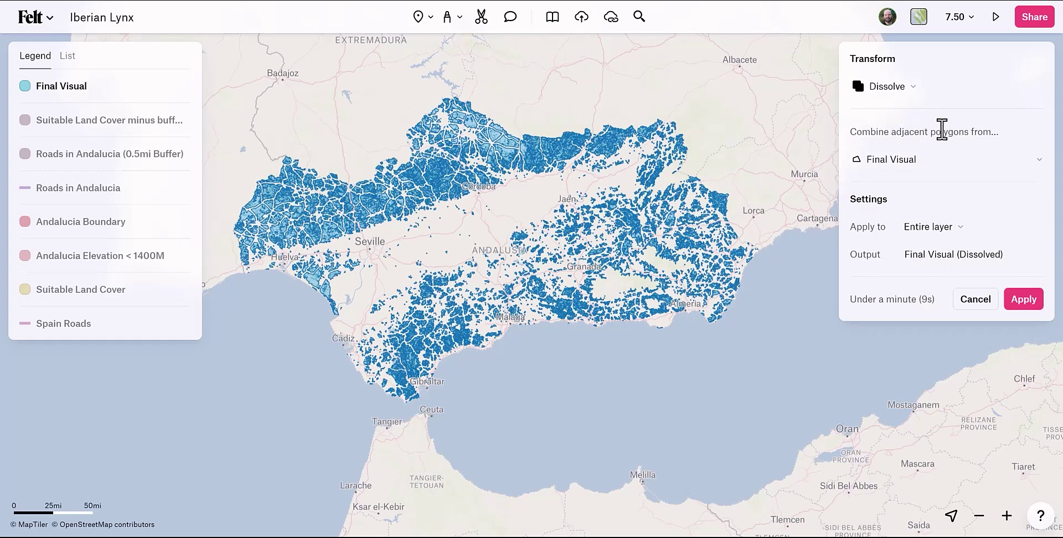
Name the dissolve output 'New Iberian Lynx Habitat', apply it, and view the result across Andalusia
{"action": "left_click", "coordinate": [930, 255]}
{"action": "type", "text": "Iberian L"}
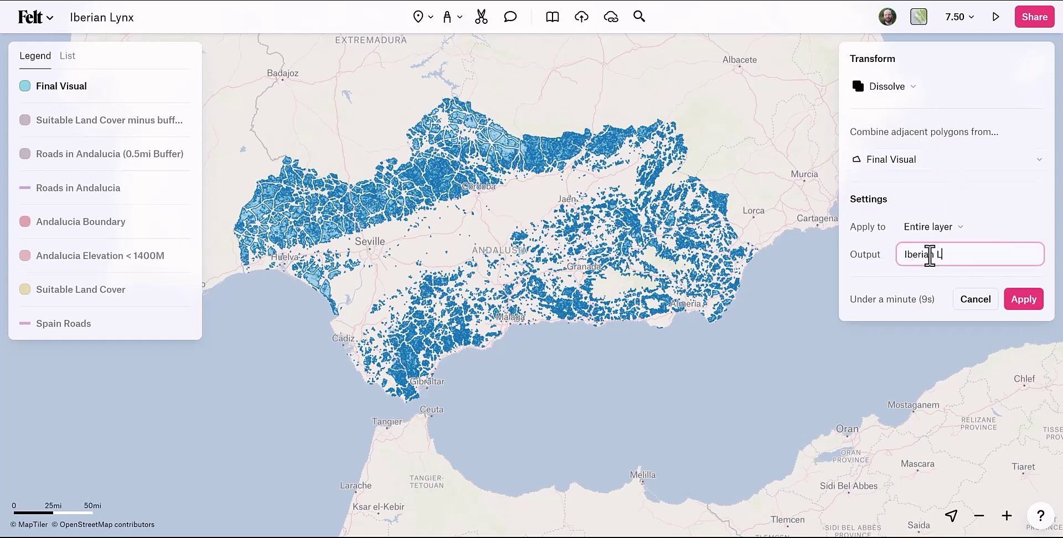
{"action": "type", "text": "ynx Habit"}
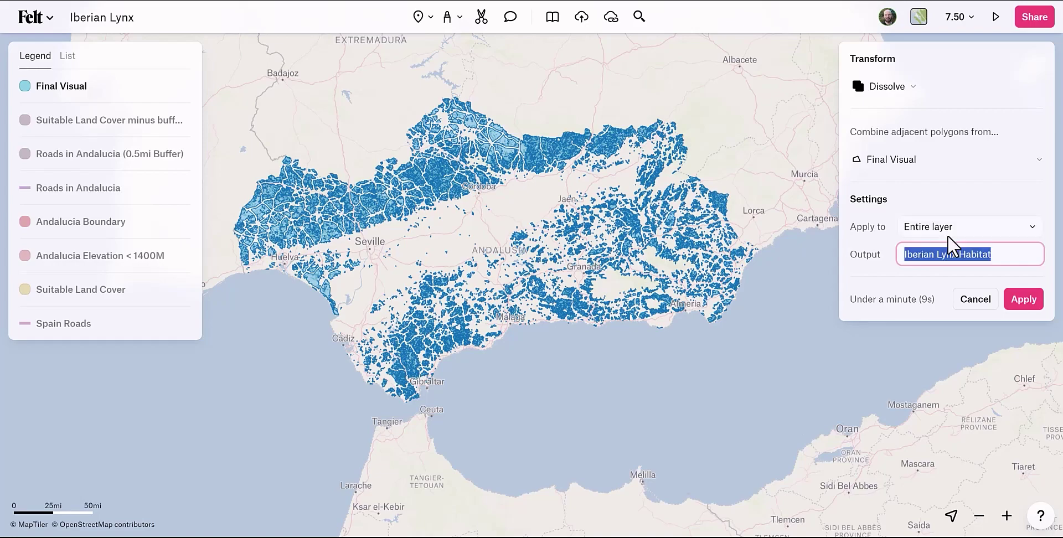
{"action": "type", "text": "at"}
{"action": "key", "text": "Home"}
{"action": "type", "text": "New"}
{"action": "left_click", "coordinate": [1022, 299]}
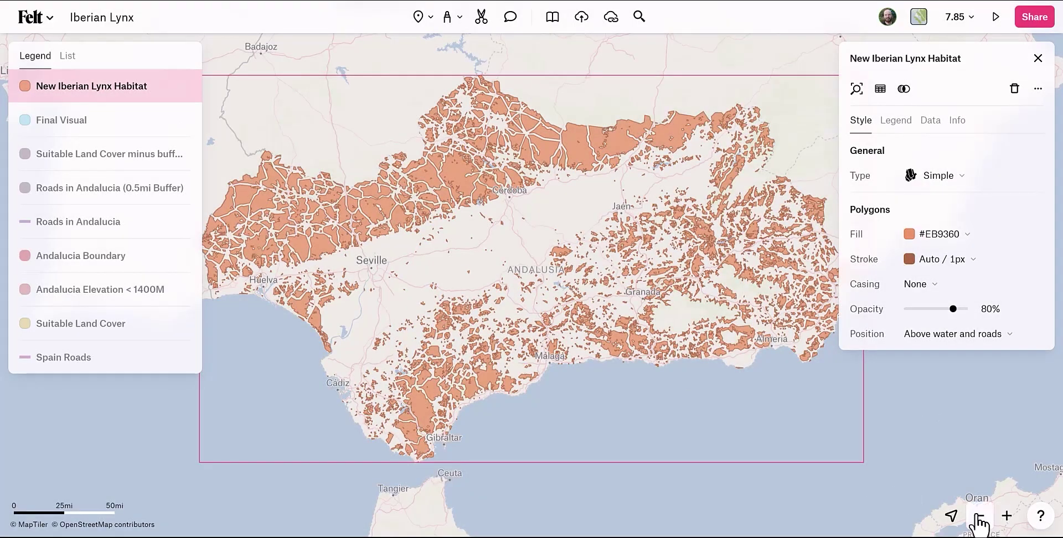
{"action": "left_click", "coordinate": [979, 519]}
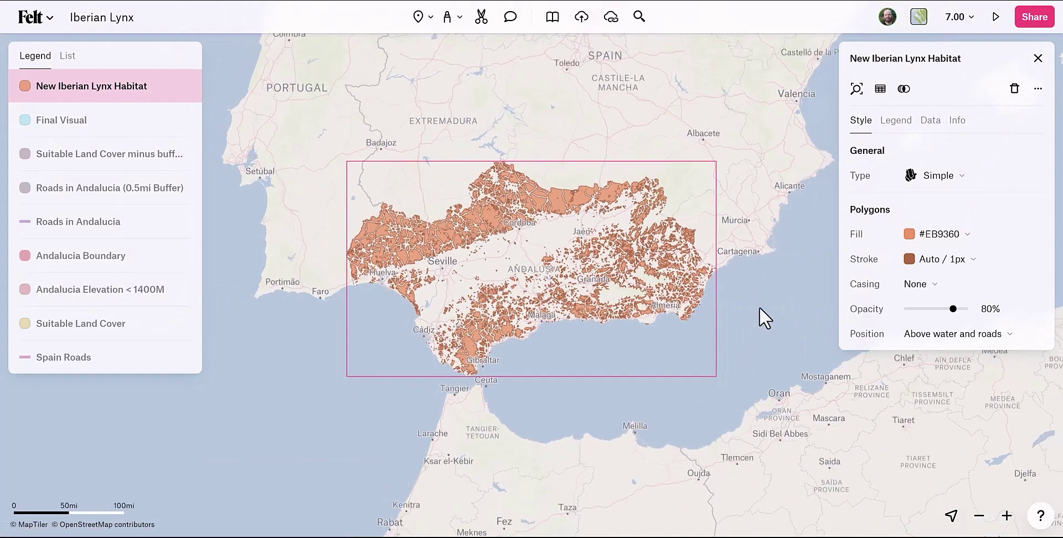